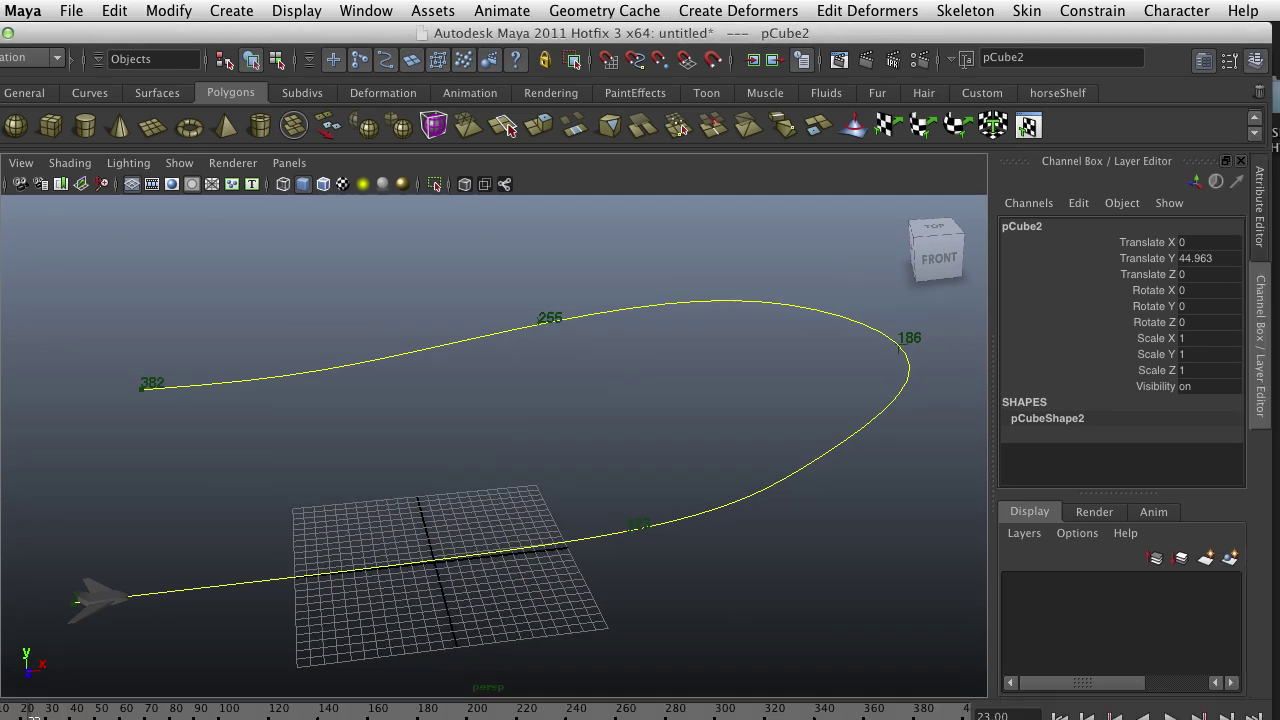
Select curve1 and the plane, then play the flight along the path and stop at frame 11.
{"action": "mouse_move", "coordinate": [1279, 719]}
{"action": "left_mouse_down"}
{"action": "mouse_move", "coordinate": [1175, 716]}
{"action": "mouse_move", "coordinate": [1279, 716]}
{"action": "left_mouse_up"}
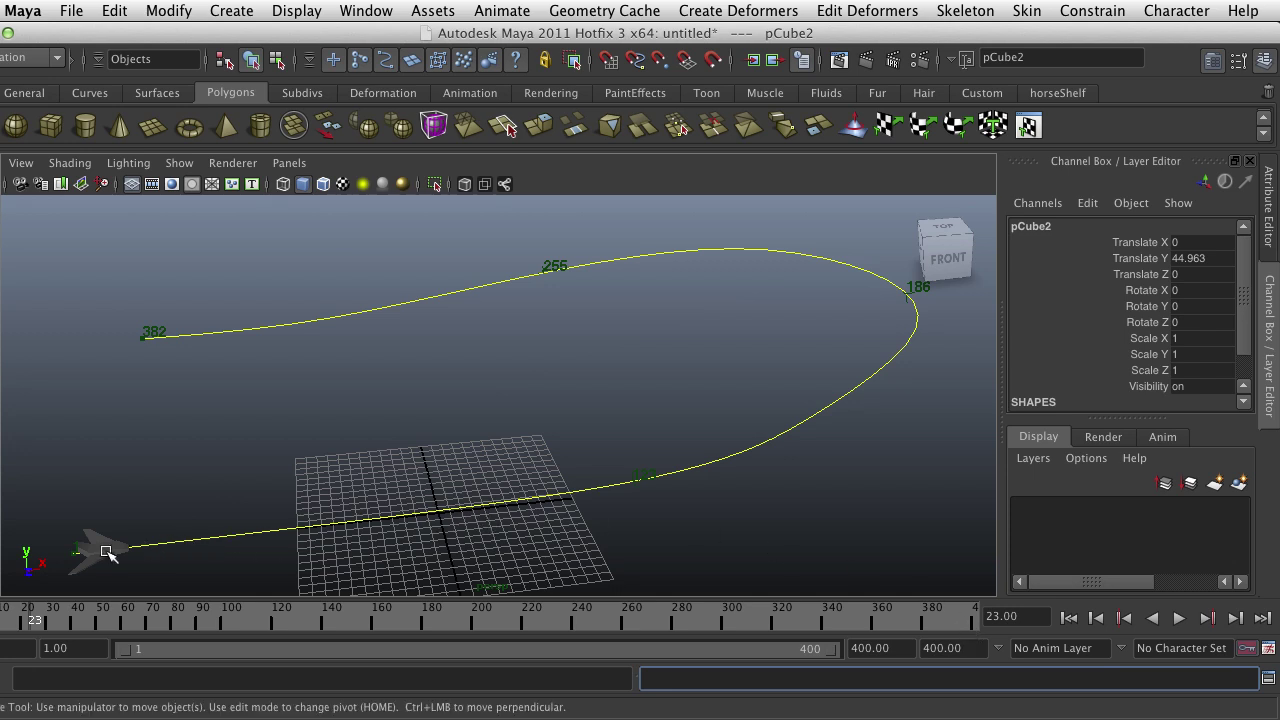
{"action": "left_click_drag", "start_coordinate": [741, 394], "coordinate": [660, 500]}
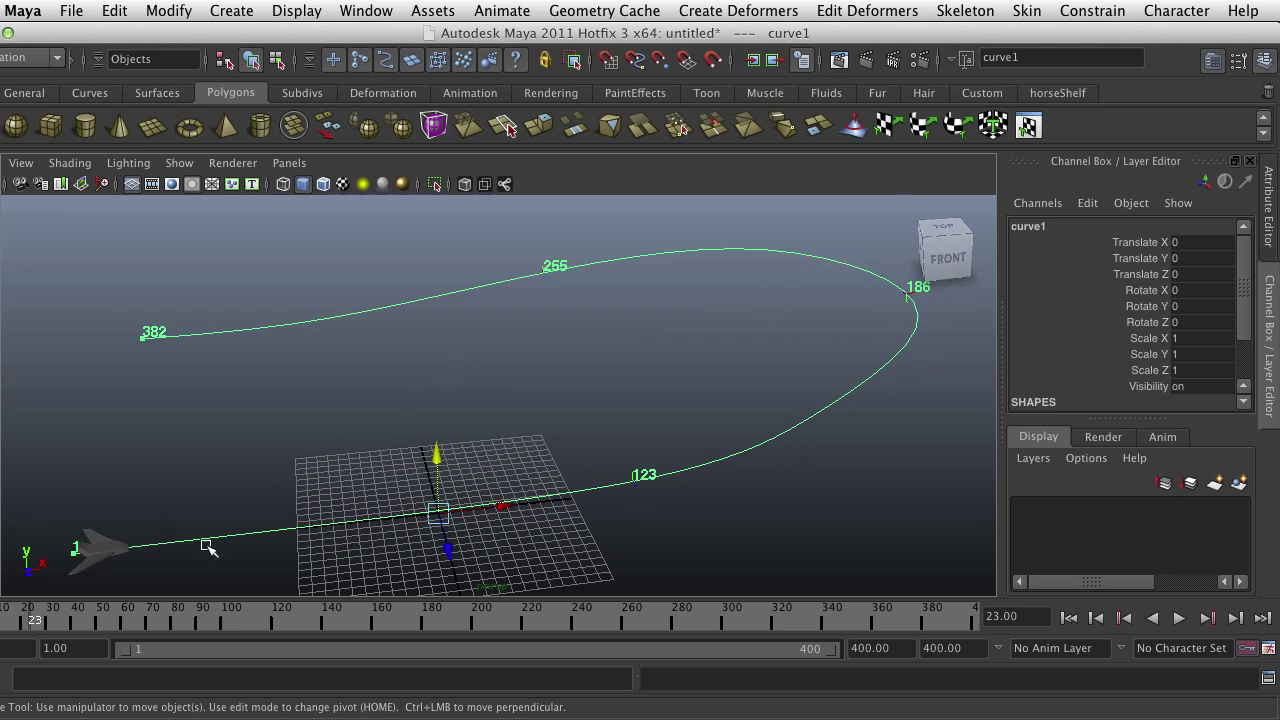
{"action": "left_click", "coordinate": [107, 547]}
{"action": "left_click", "coordinate": [468, 503]}
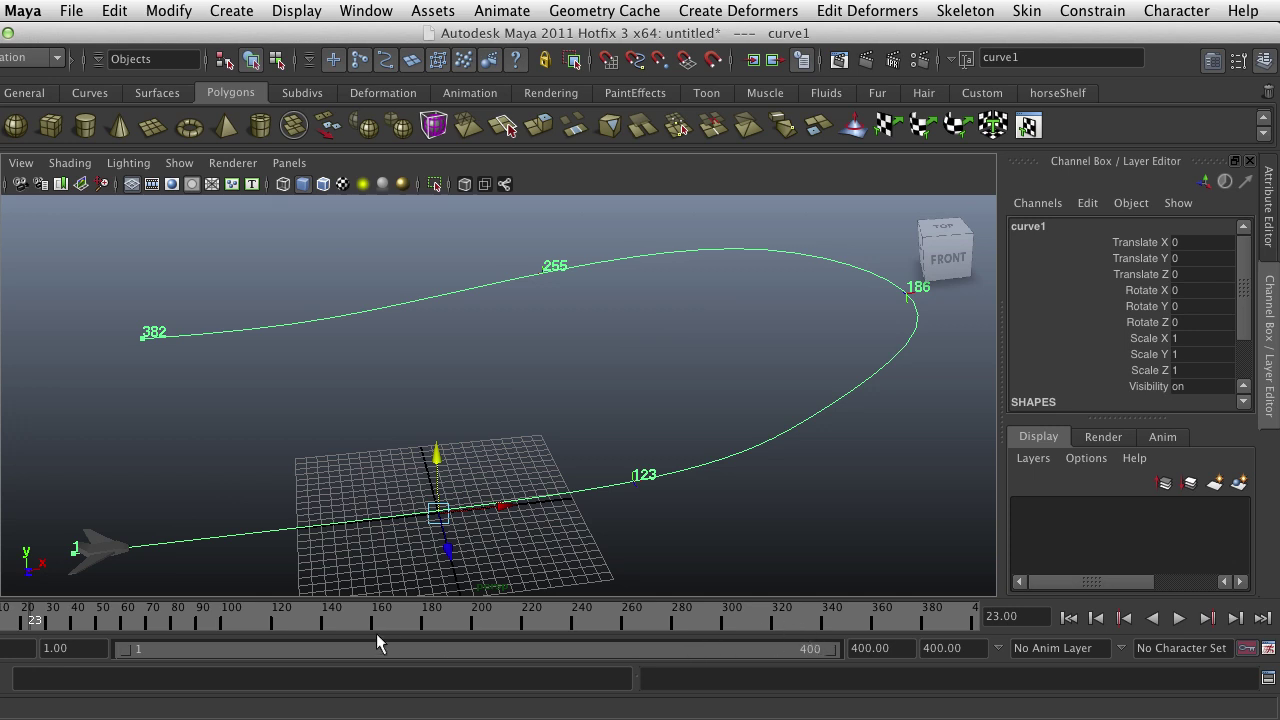
{"action": "left_click", "coordinate": [1179, 618]}
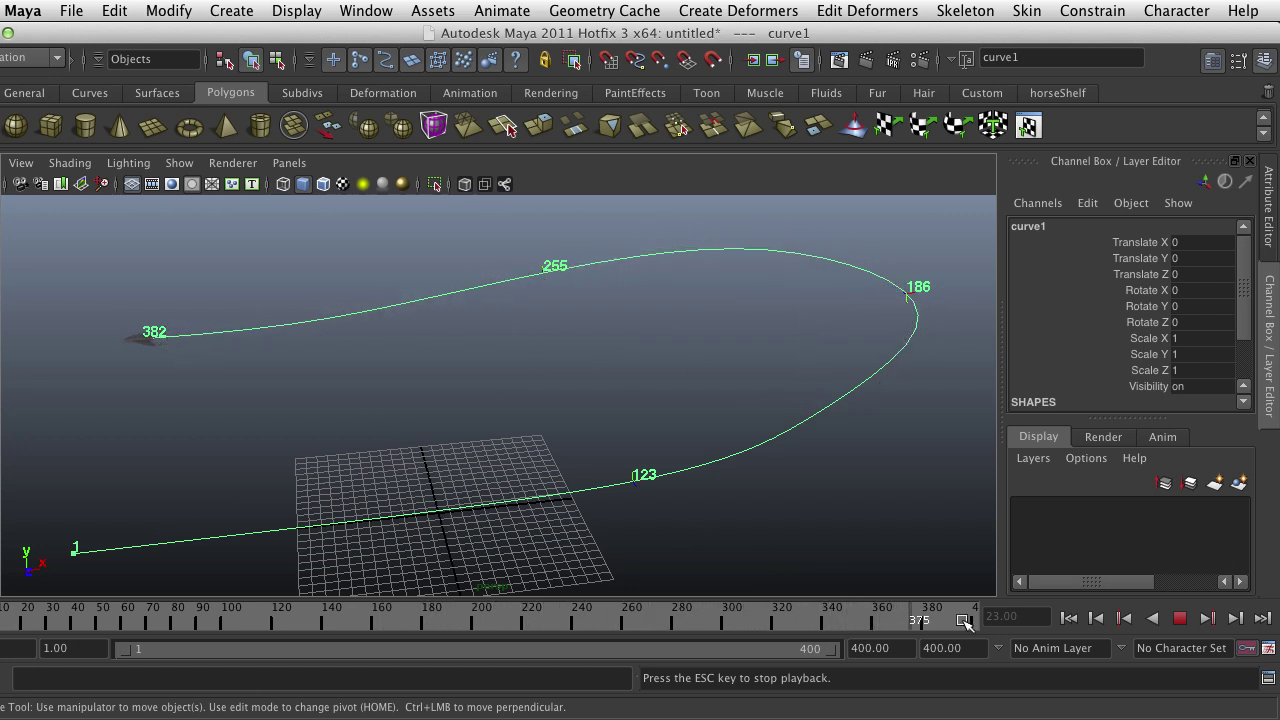
{"action": "left_click", "coordinate": [1180, 618]}
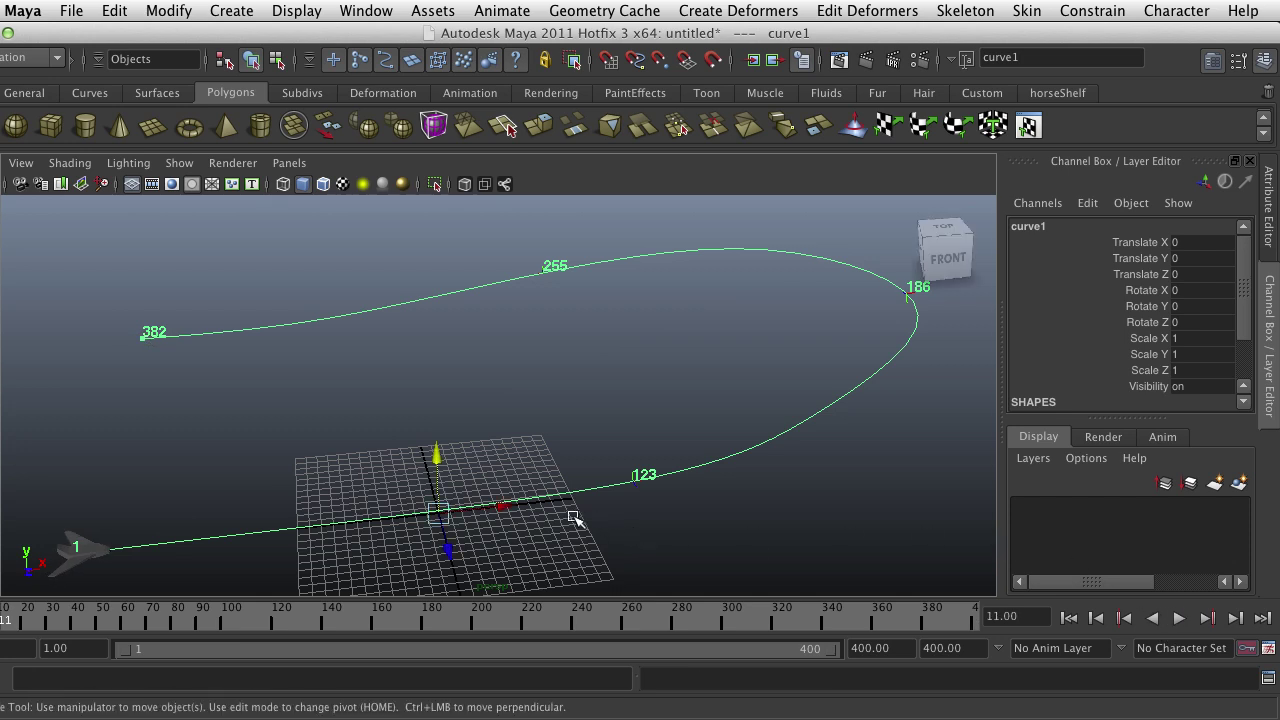
Zero pCube2's Translate X, Y and Z in the Channel Box.
{"action": "left_click", "coordinate": [157, 526]}
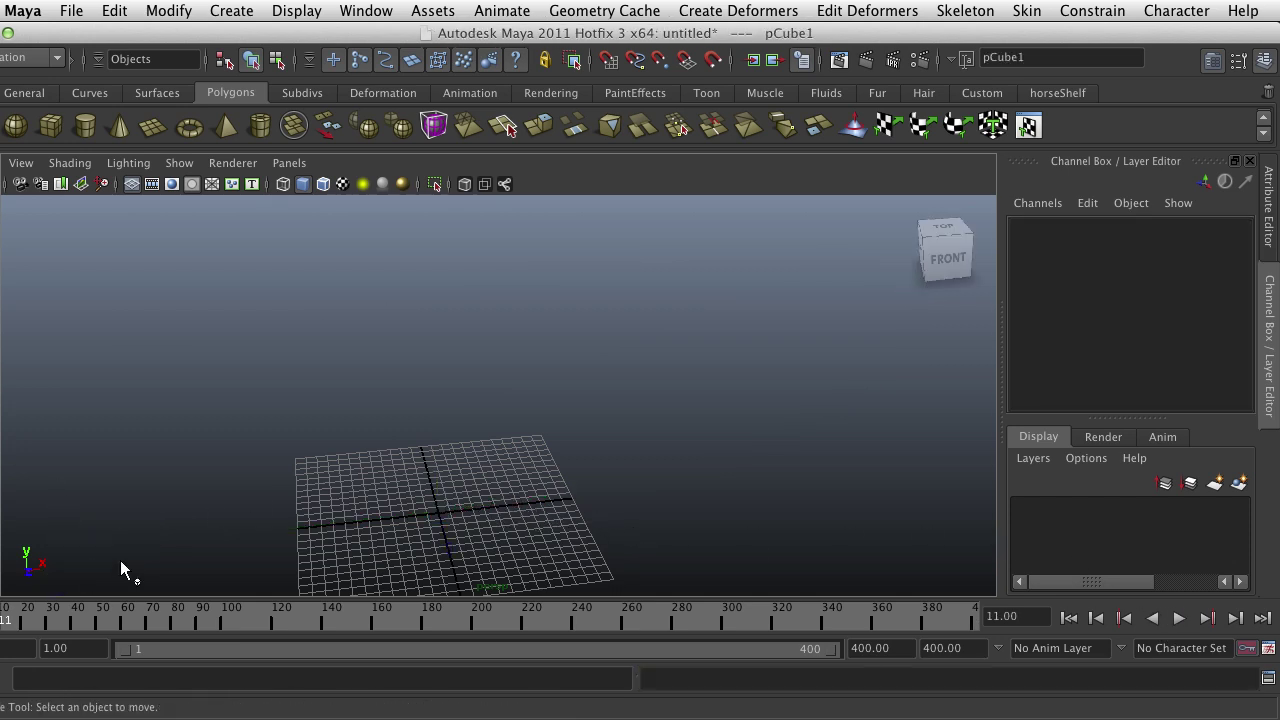
{"action": "scroll", "coordinate": [423, 457], "scroll_direction": "down", "scroll_amount": 5}
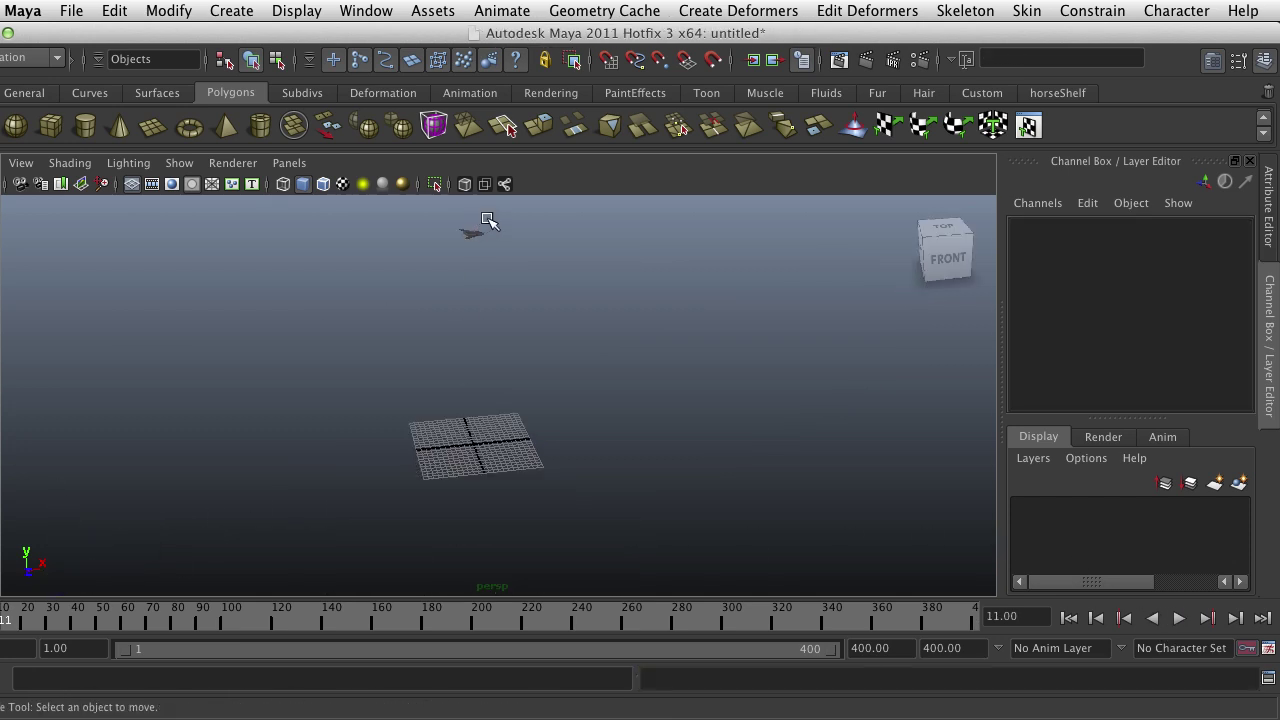
{"action": "left_click", "coordinate": [484, 218]}
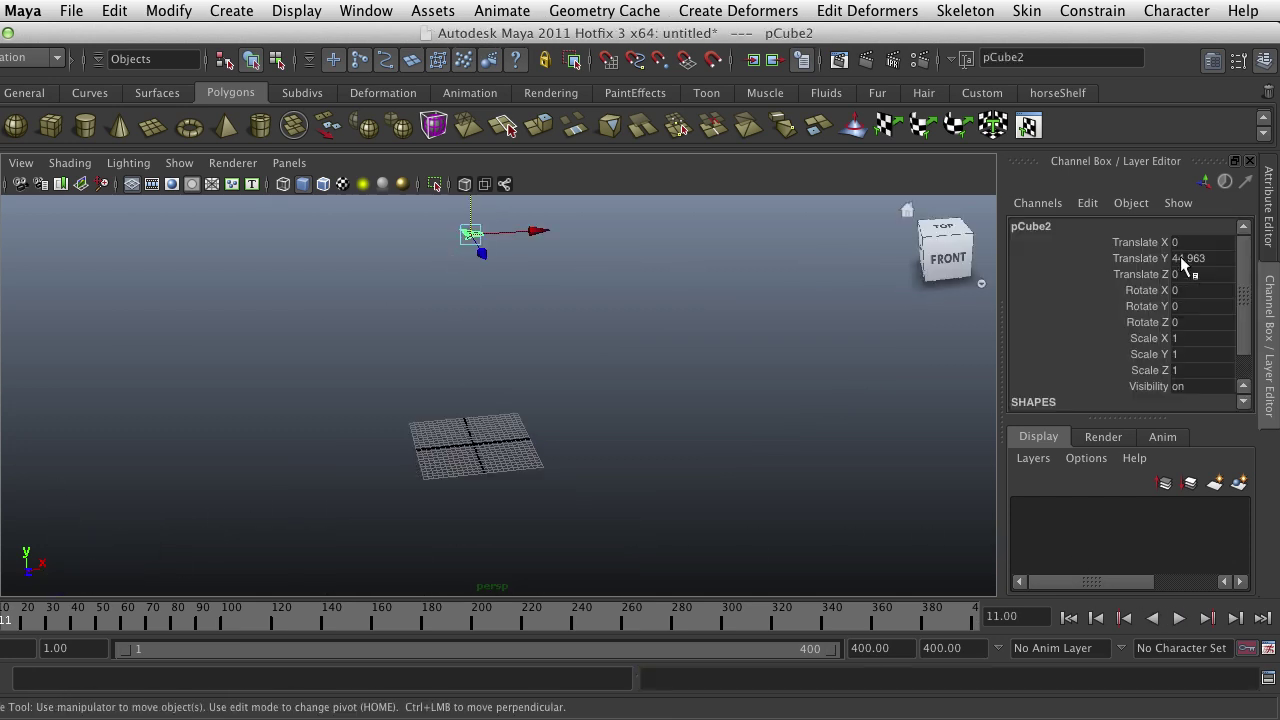
{"action": "left_click_drag", "start_coordinate": [1185, 242], "coordinate": [1188, 274]}
{"action": "key", "text": "Return"}
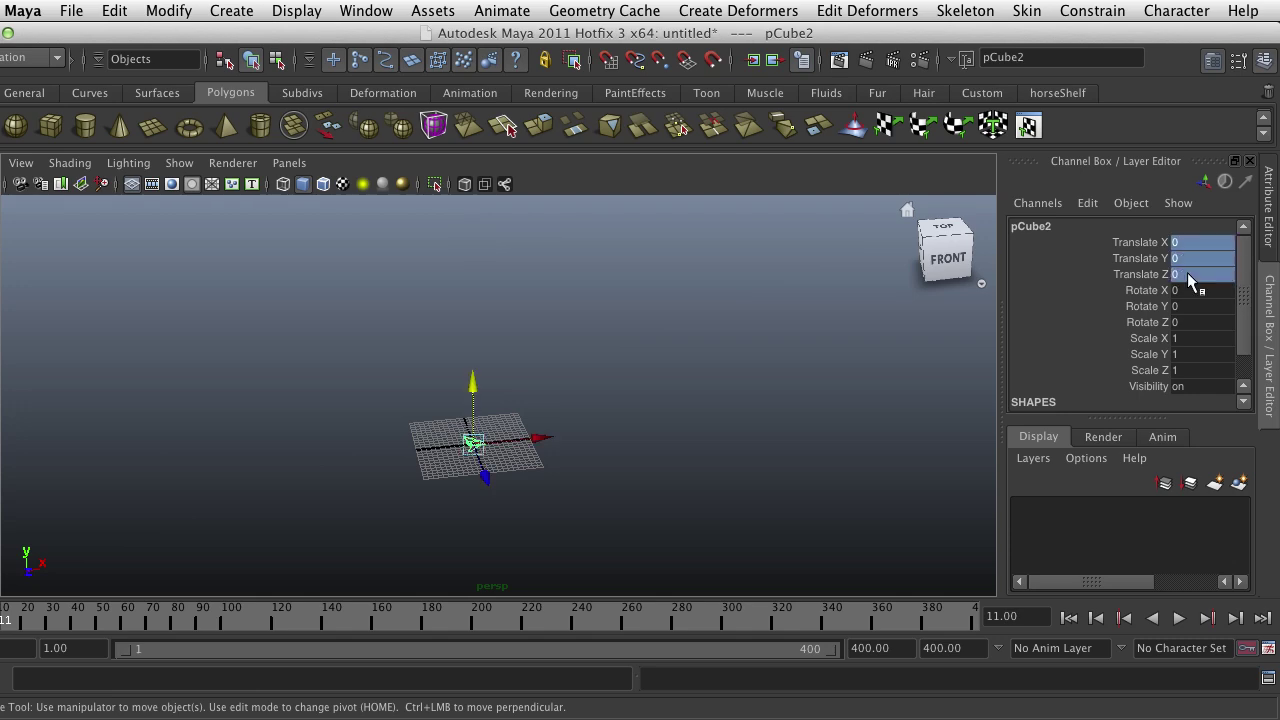
Frame the plane, then orbit and dolly the view to inspect it at the origin.
{"action": "scroll", "coordinate": [554, 457], "scroll_direction": "up", "scroll_amount": 5}
{"action": "key", "text": "f"}
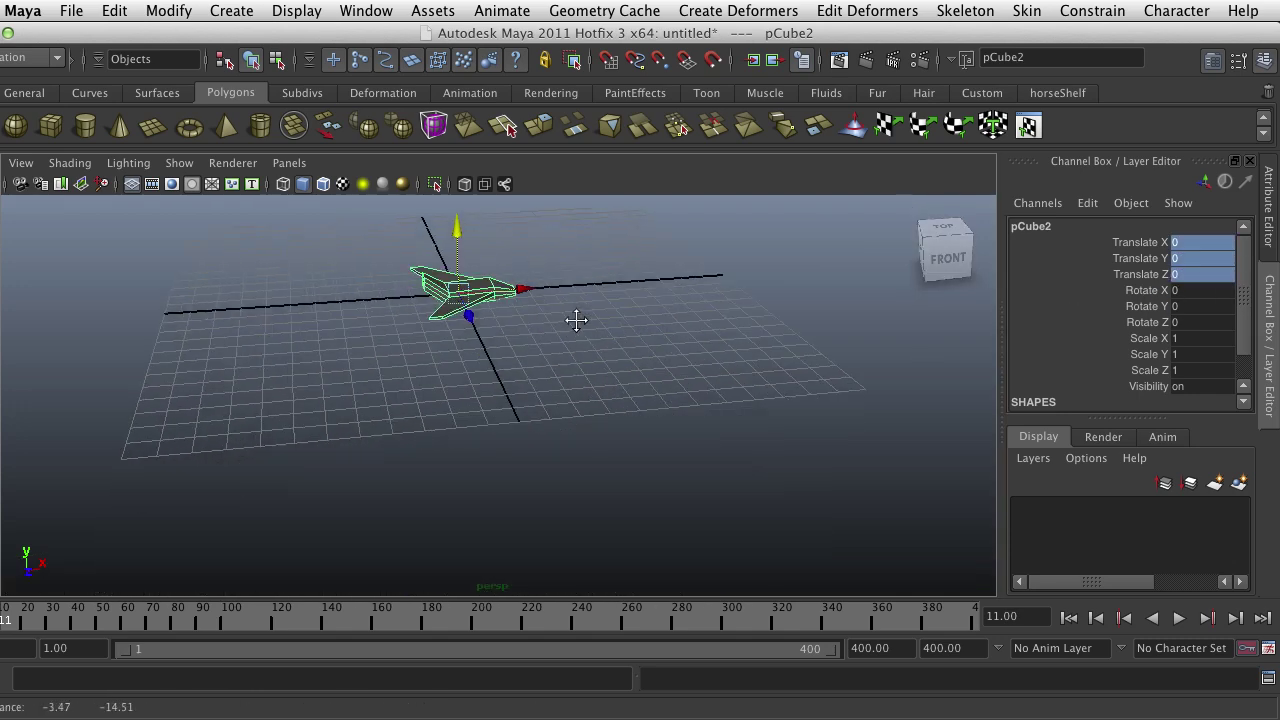
{"action": "left_click_drag", "start_coordinate": [574, 317], "coordinate": [491, 463], "text": "alt"}
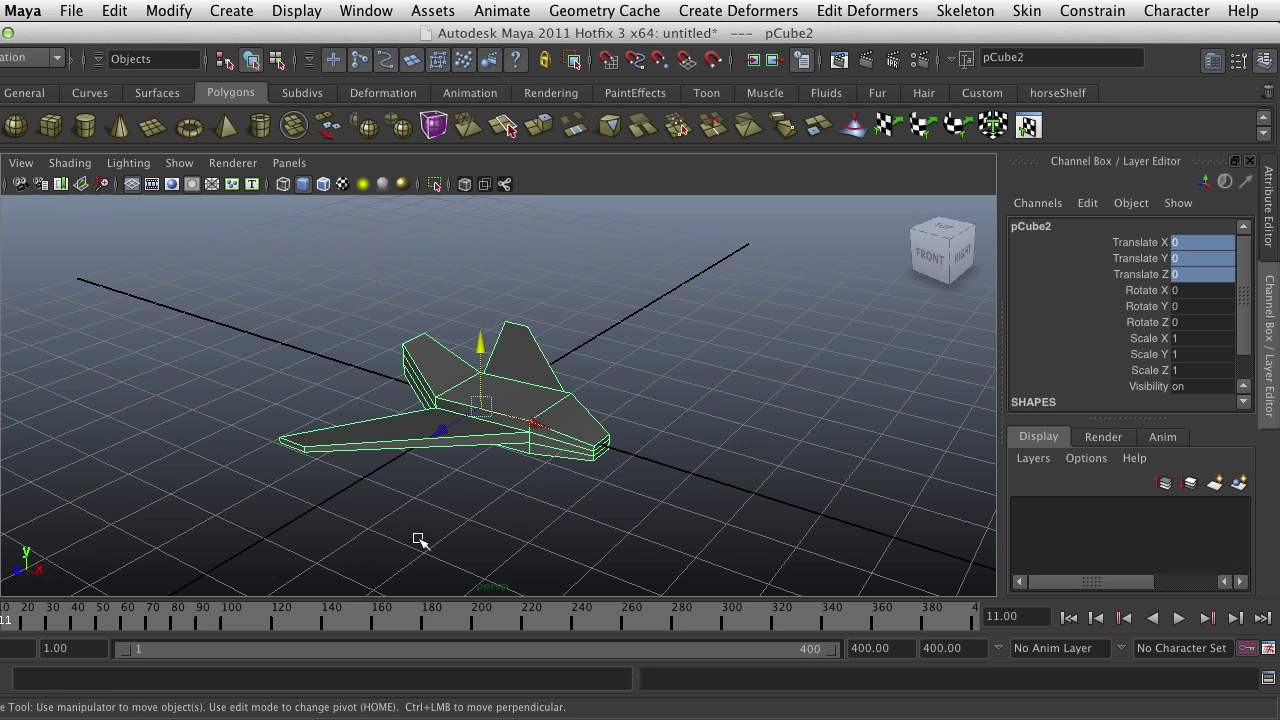
{"action": "left_click_drag", "start_coordinate": [606, 463], "coordinate": [626, 477], "text": "alt"}
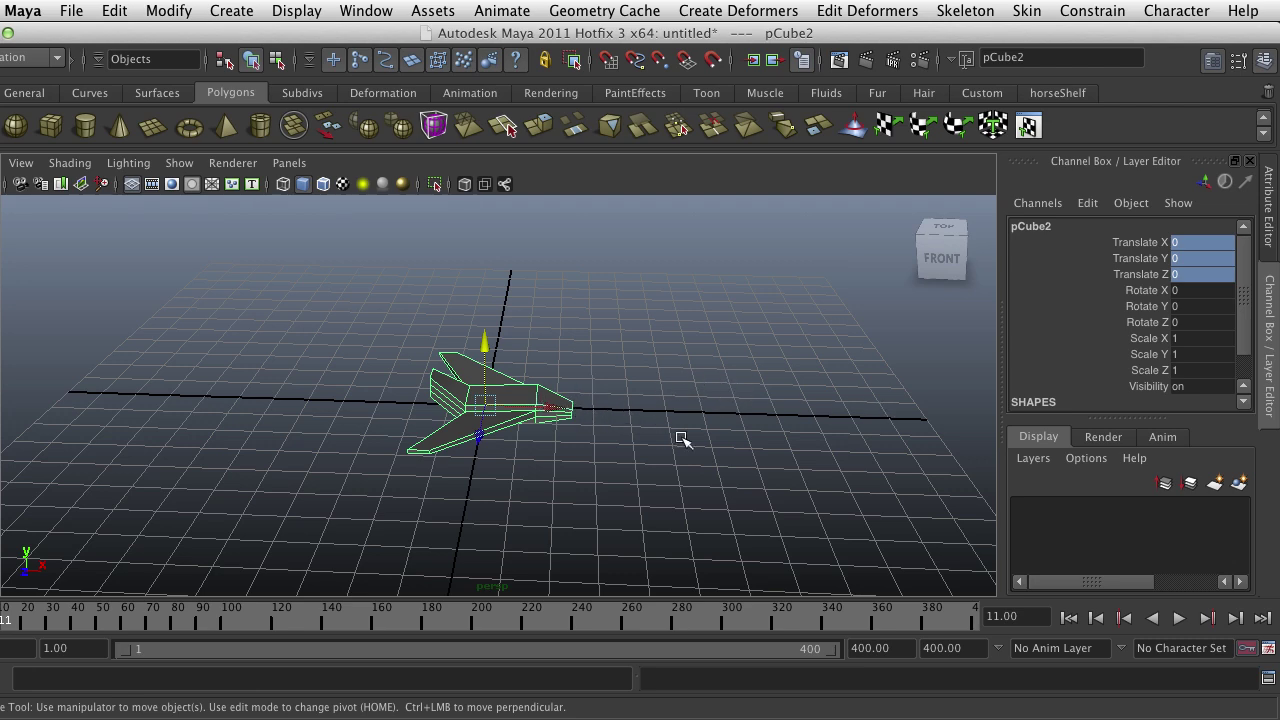
{"action": "right_click_drag", "start_coordinate": [711, 454], "coordinate": [836, 489], "text": "alt"}
{"action": "scroll", "coordinate": [787, 418], "scroll_direction": "down", "scroll_amount": 5}
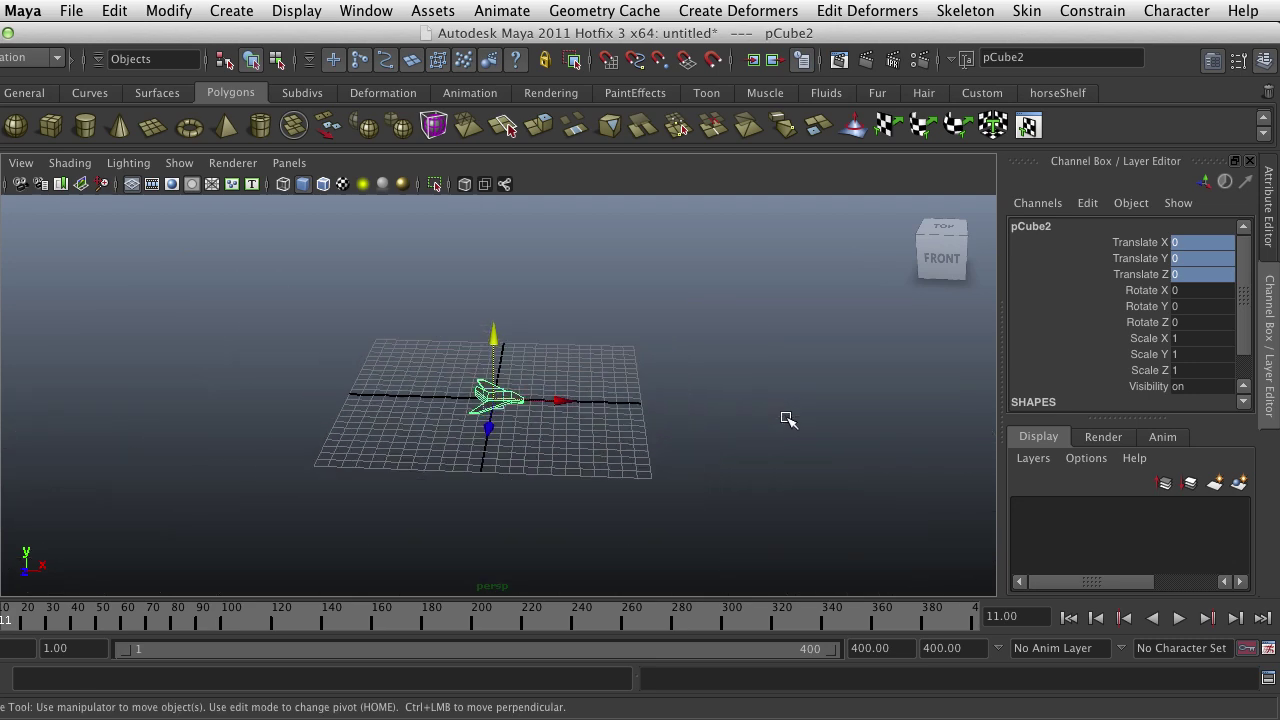
{"action": "scroll", "coordinate": [787, 418], "scroll_direction": "up", "scroll_amount": 1}
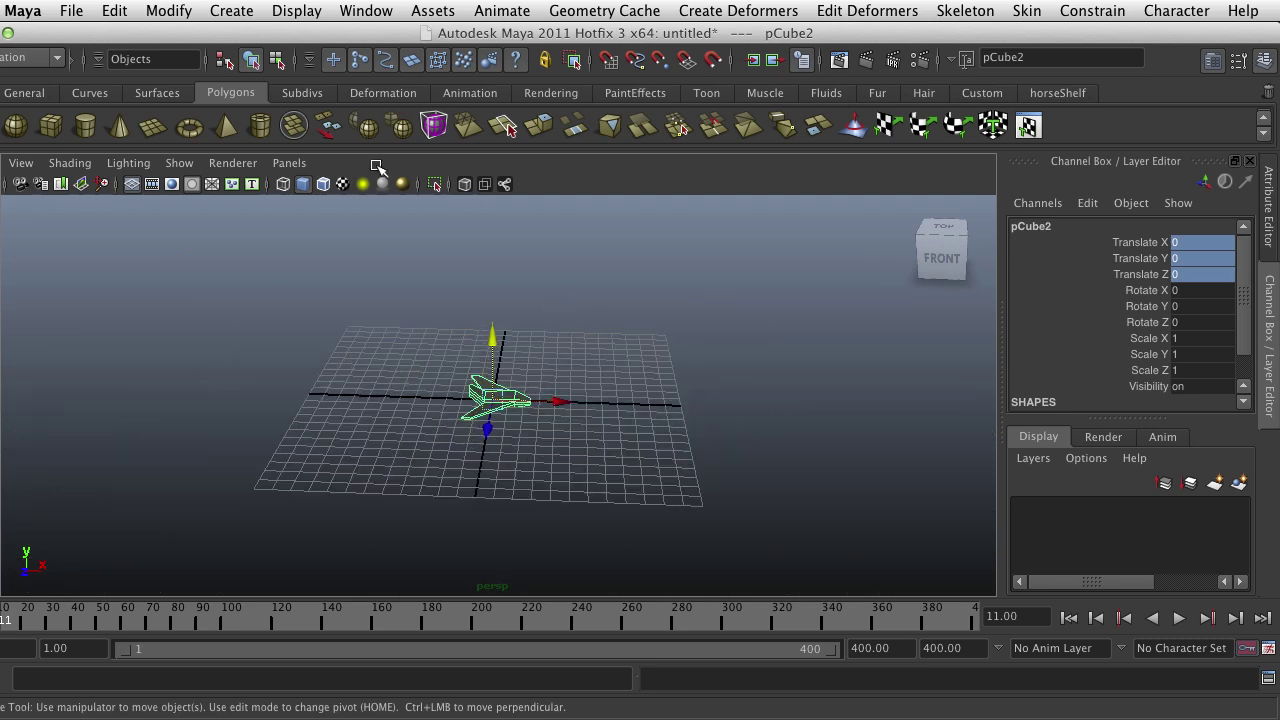
Activate the CV Curve Tool and switch the panels to the four-view layout.
{"action": "left_click", "coordinate": [183, 11]}
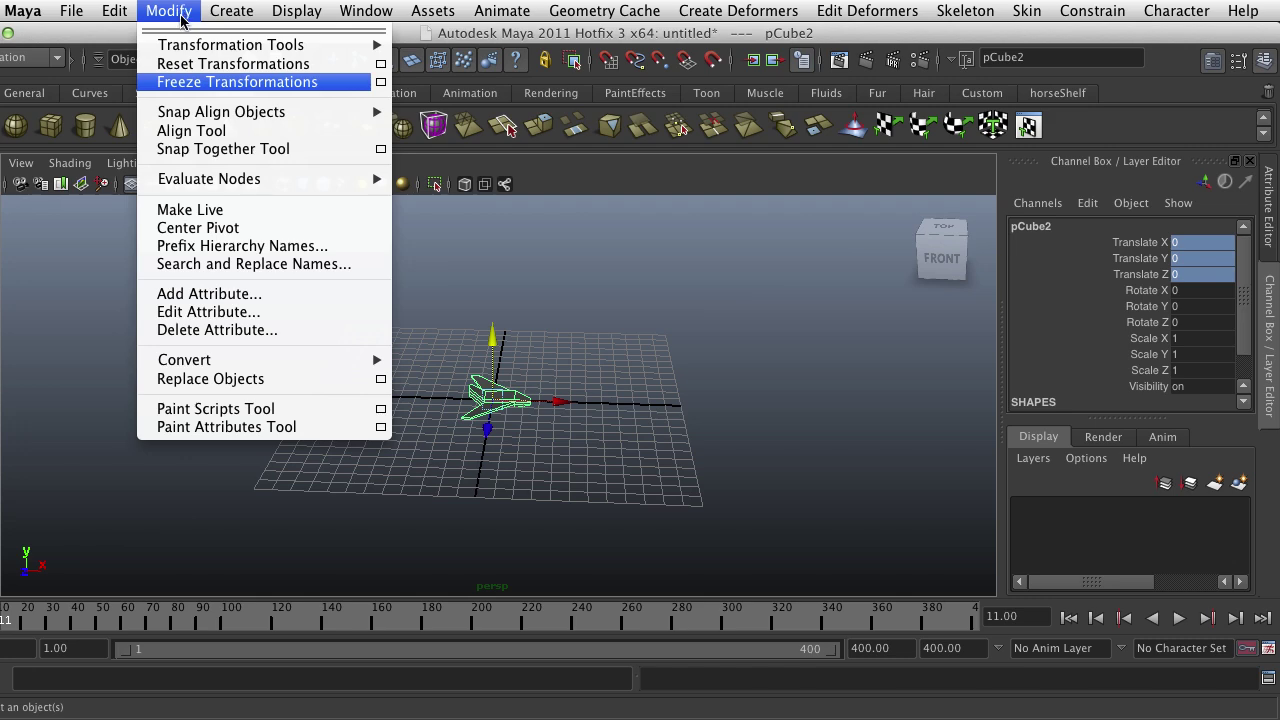
{"action": "left_click", "coordinate": [245, 168]}
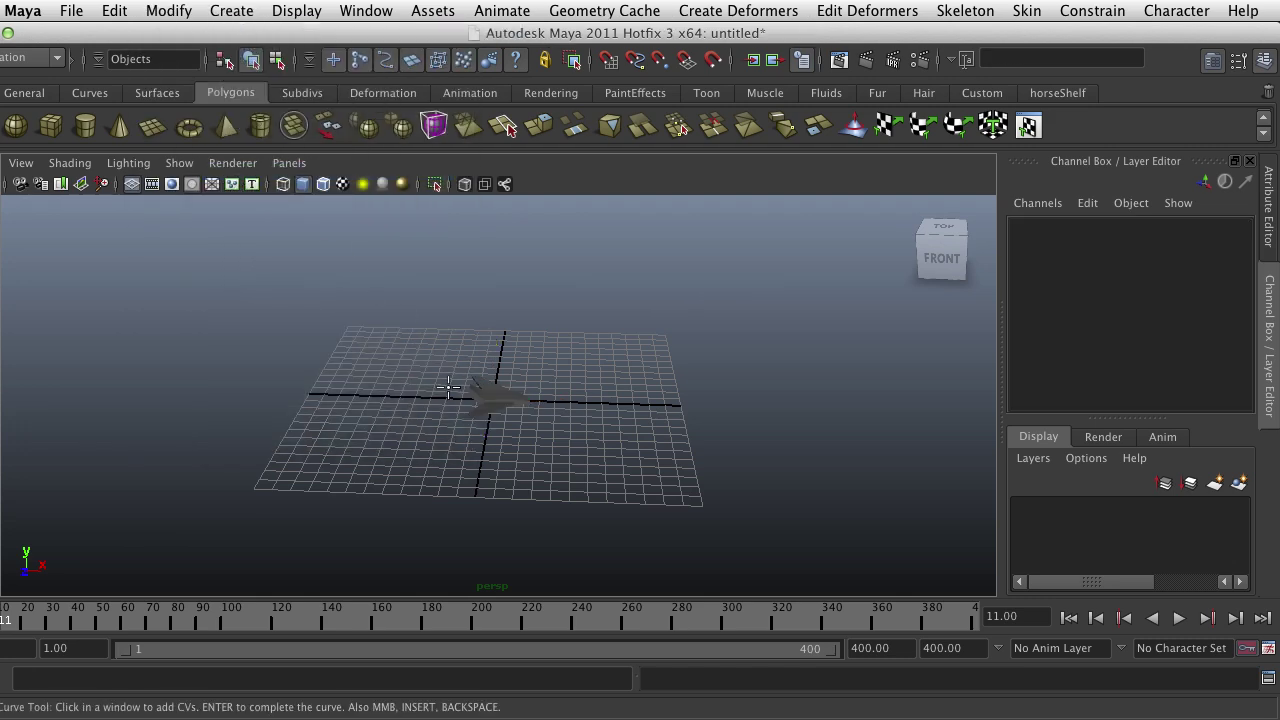
{"action": "key", "text": "space"}
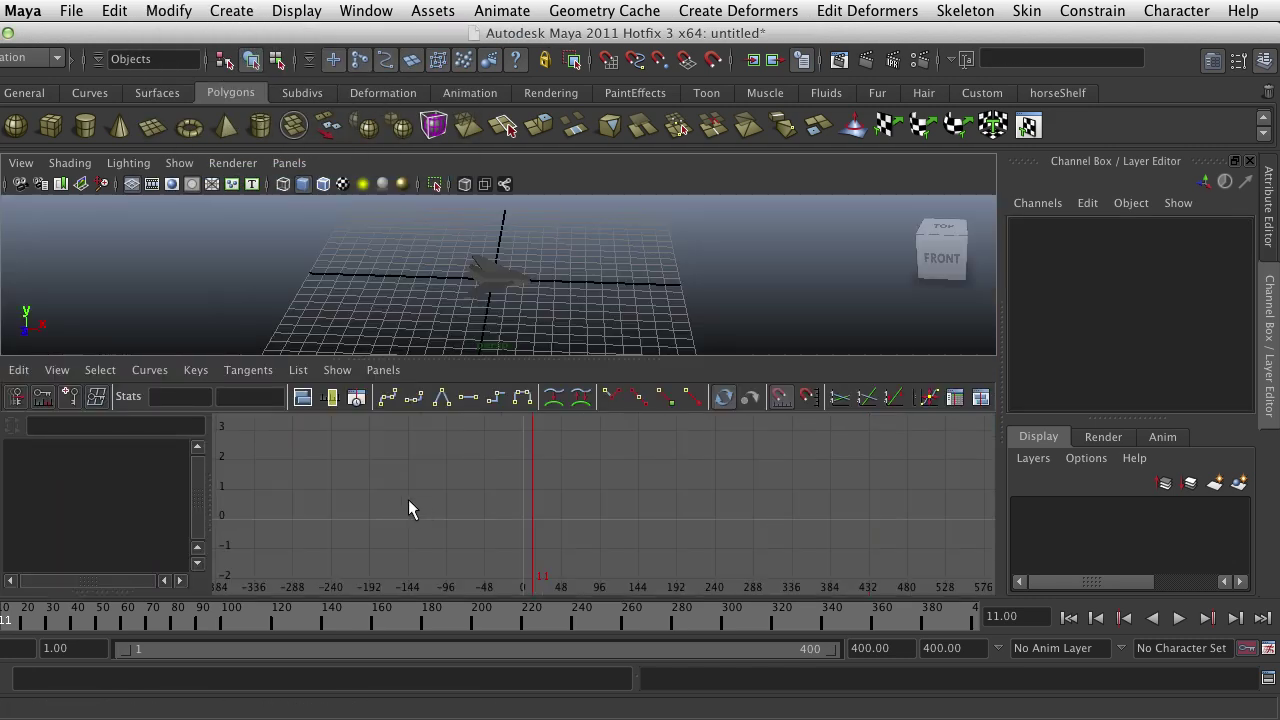
{"action": "key", "text": "space"}
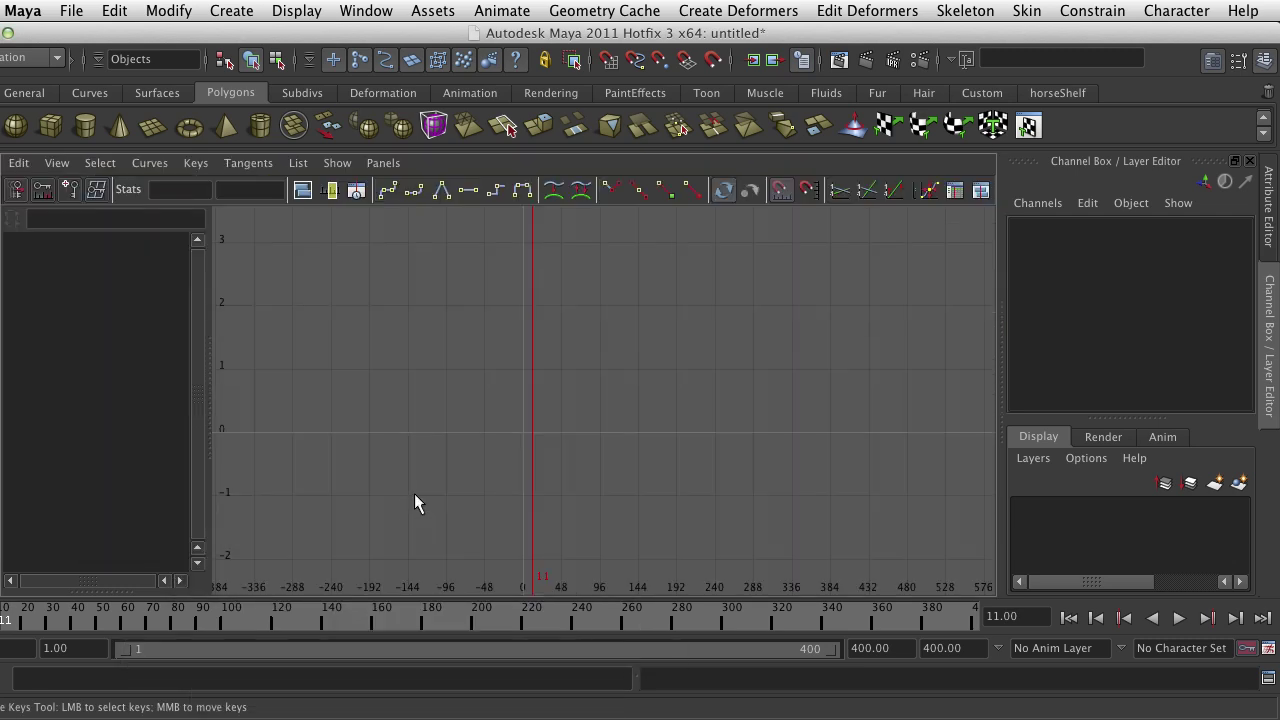
{"action": "key", "text": "space"}
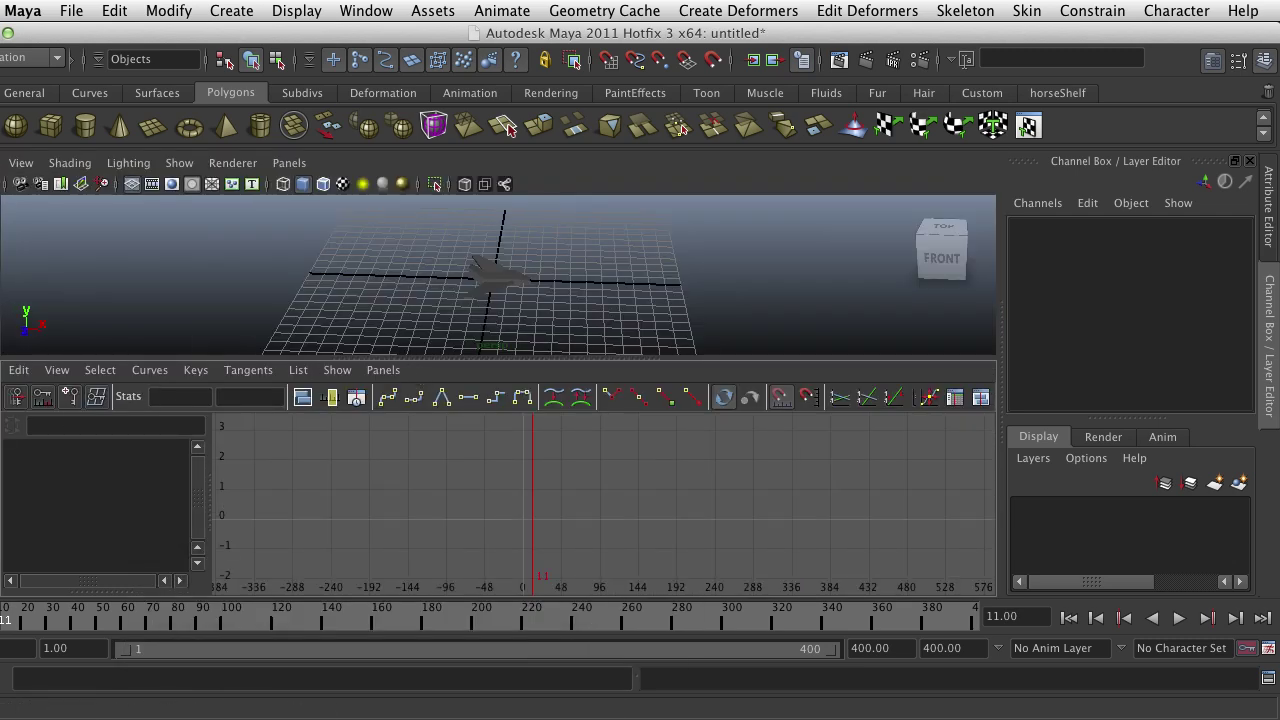
{"action": "key", "text": "space"}
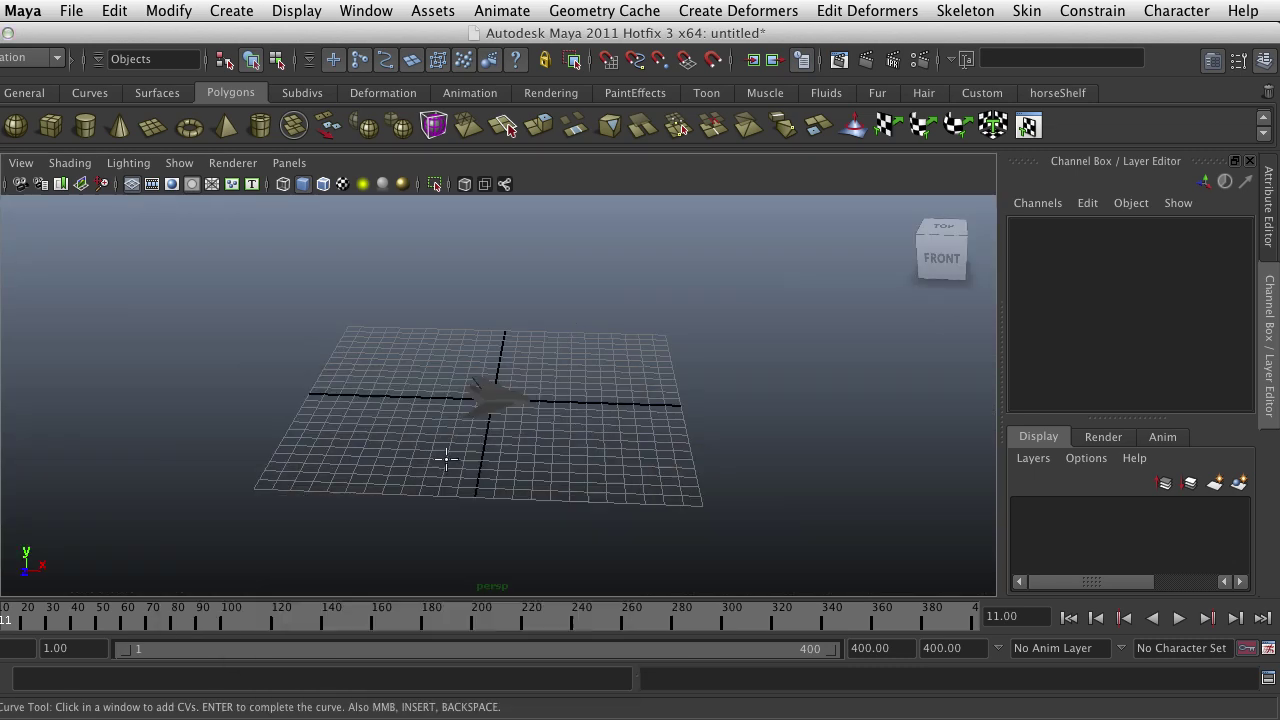
{"action": "key", "text": "space"}
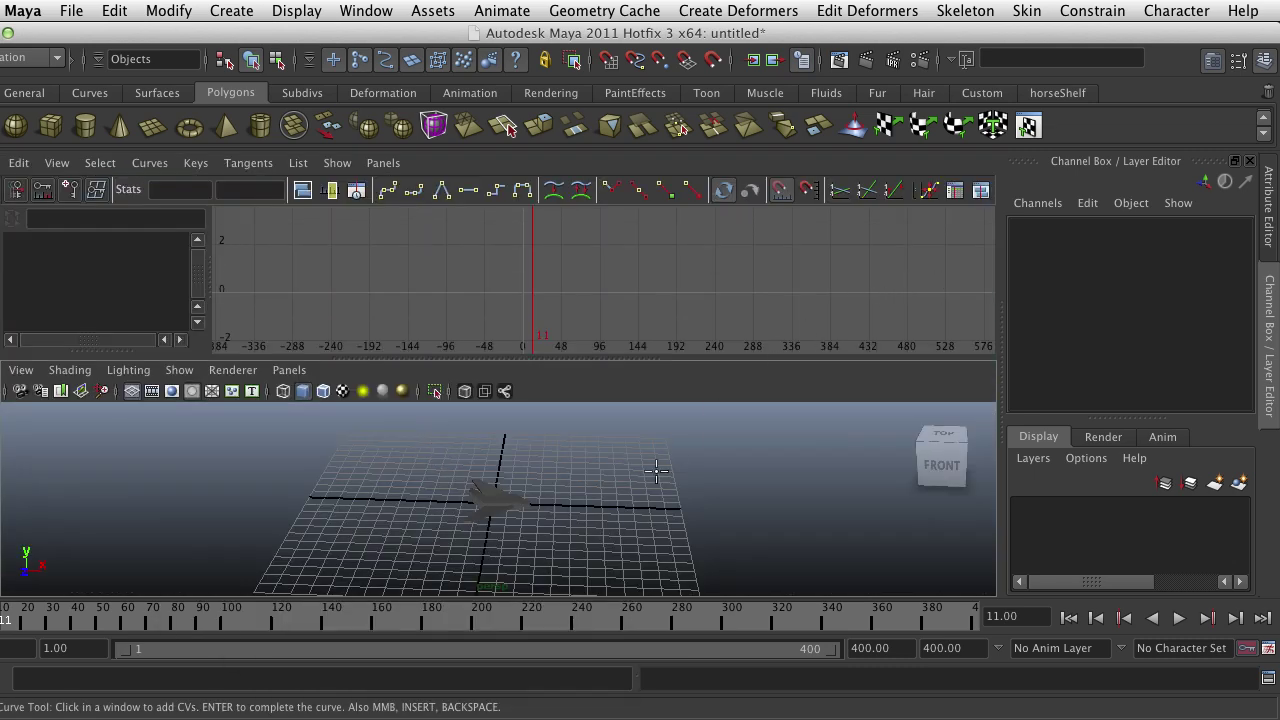
{"action": "key", "text": "space"}
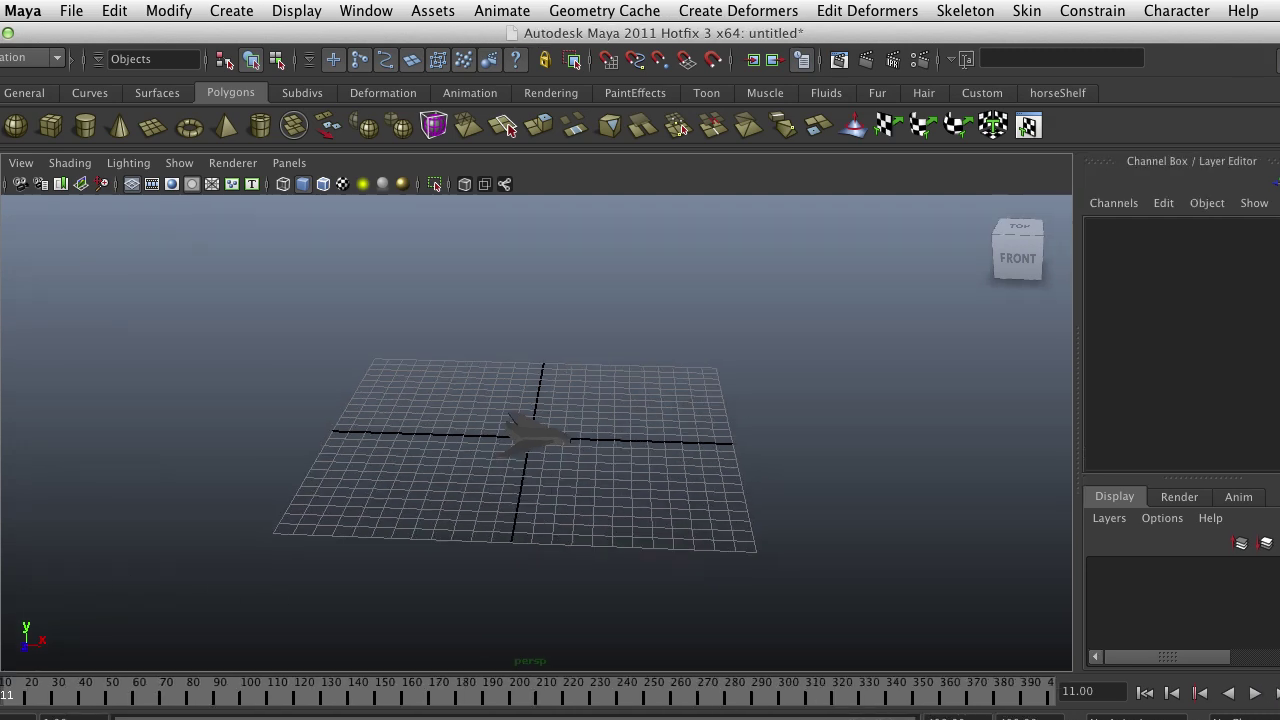
{"action": "key", "text": "space"}
Maximize the front view and zoom out around the plane.
{"action": "left_click_drag", "start_coordinate": [1268, 712], "coordinate": [1245, 708]}
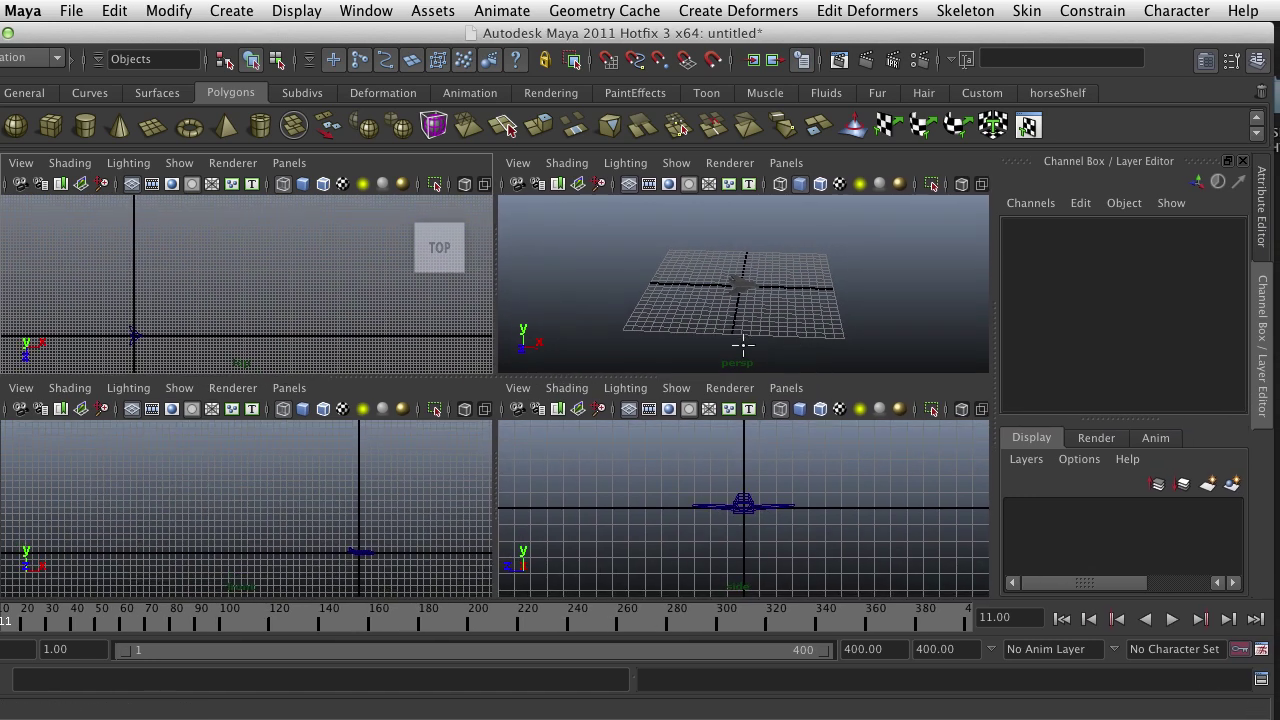
{"action": "key", "text": "space"}
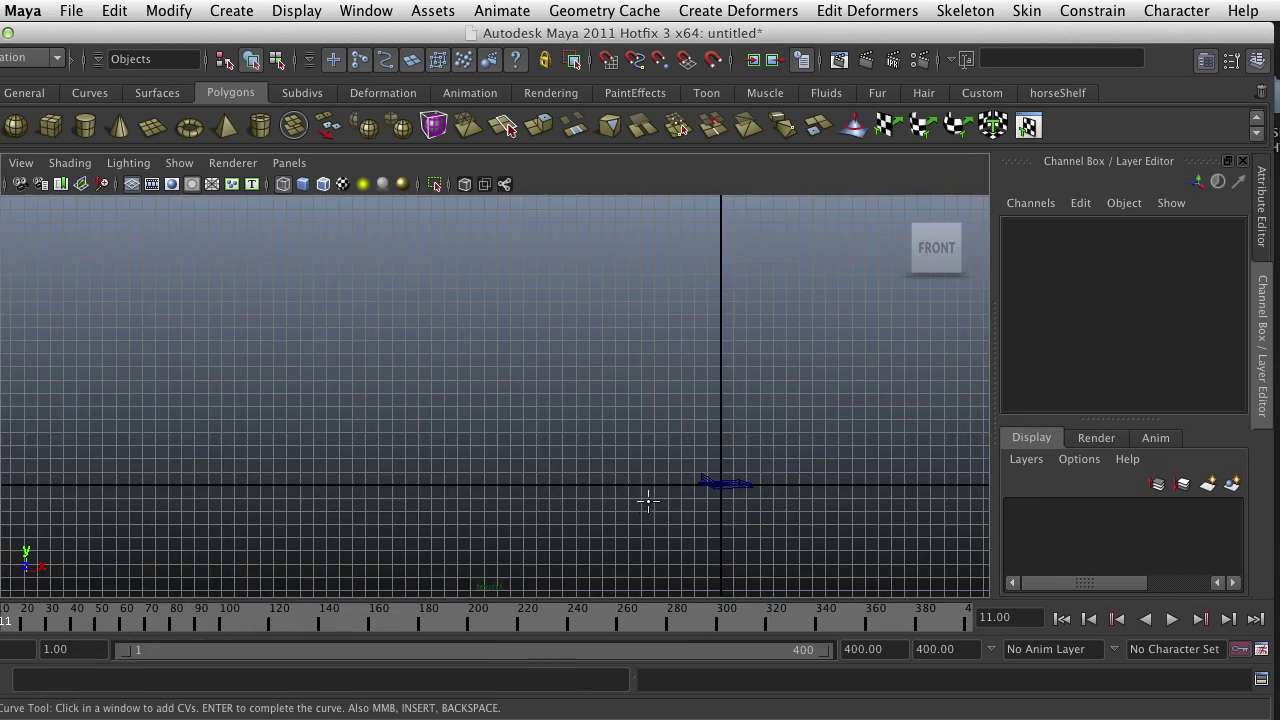
{"action": "scroll", "coordinate": [659, 502], "scroll_direction": "down", "scroll_amount": 2}
{"action": "scroll", "coordinate": [611, 480], "scroll_direction": "down", "scroll_amount": 3}
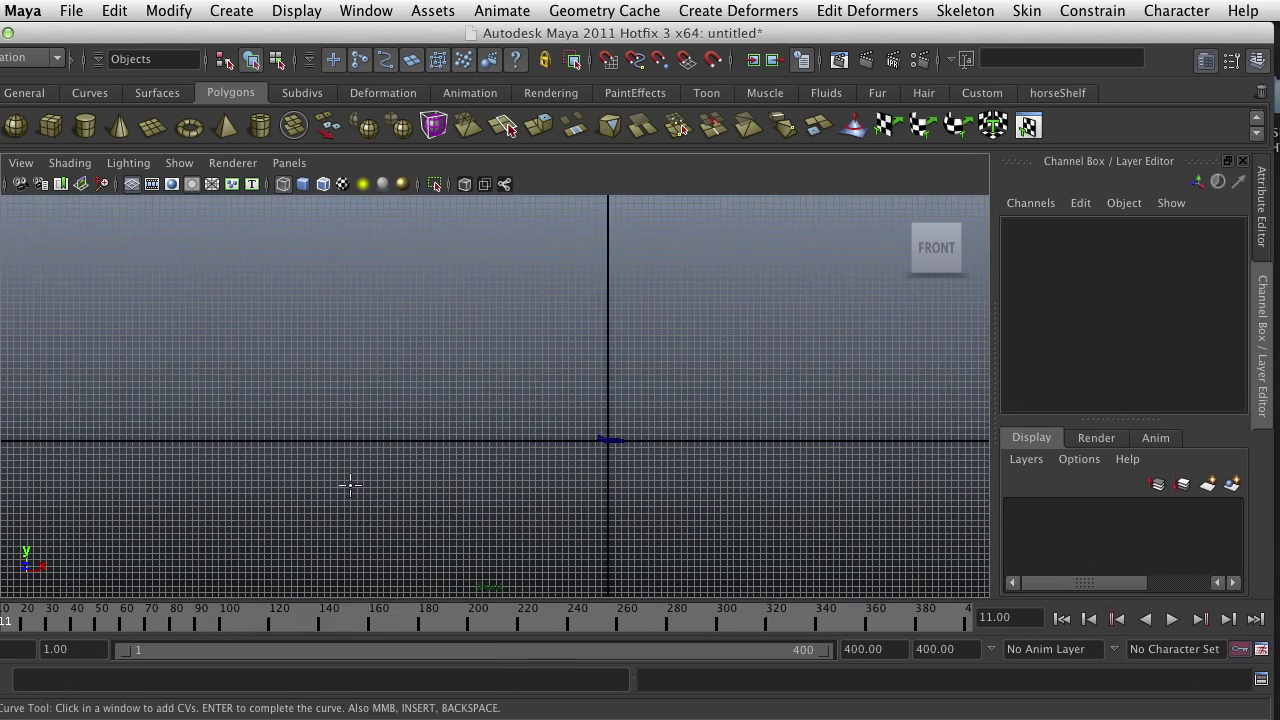
Place six CVs for the low outgoing leg in the front view, bending upward at the right end.
{"action": "left_click", "coordinate": [282, 441]}
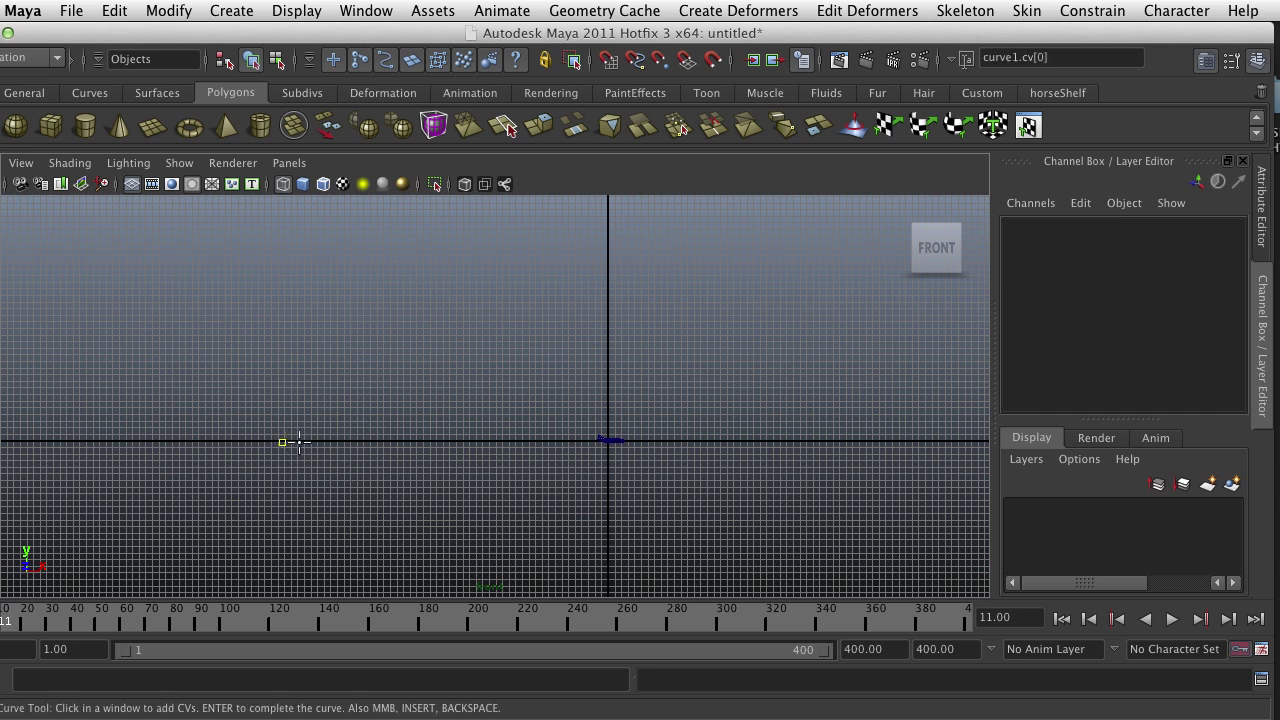
{"action": "left_click", "coordinate": [389, 441]}
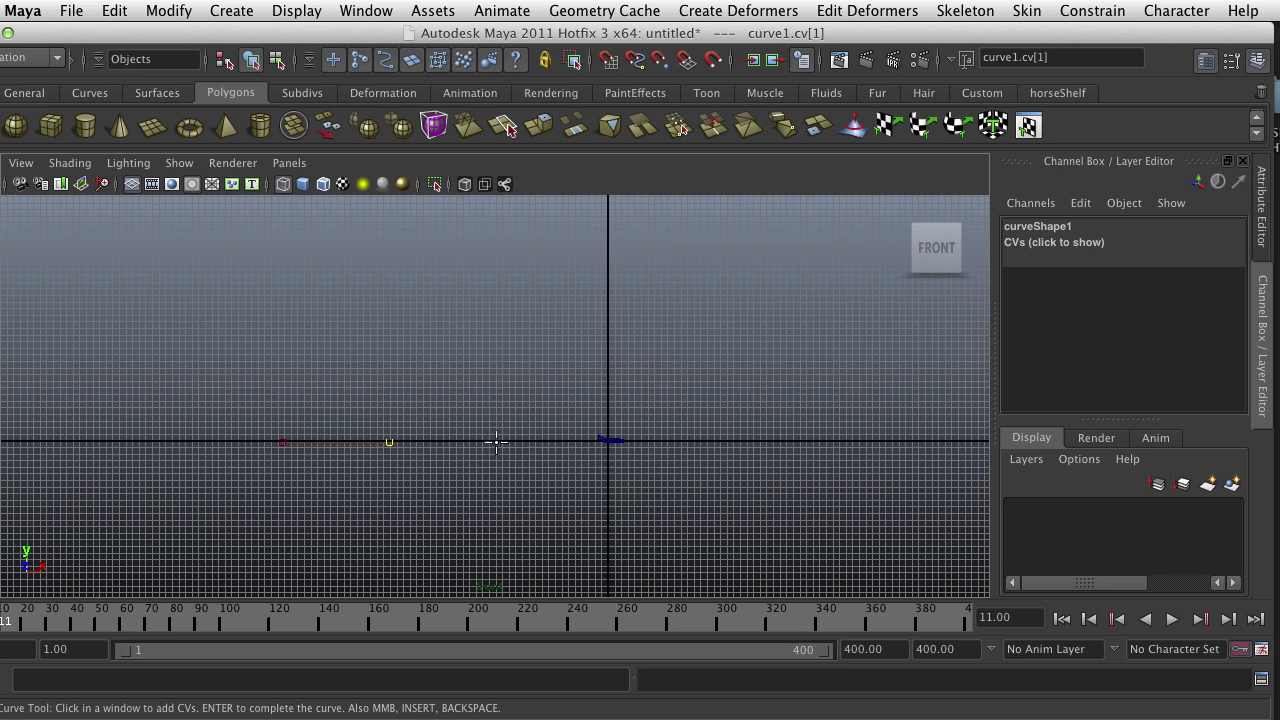
{"action": "left_click", "coordinate": [624, 438]}
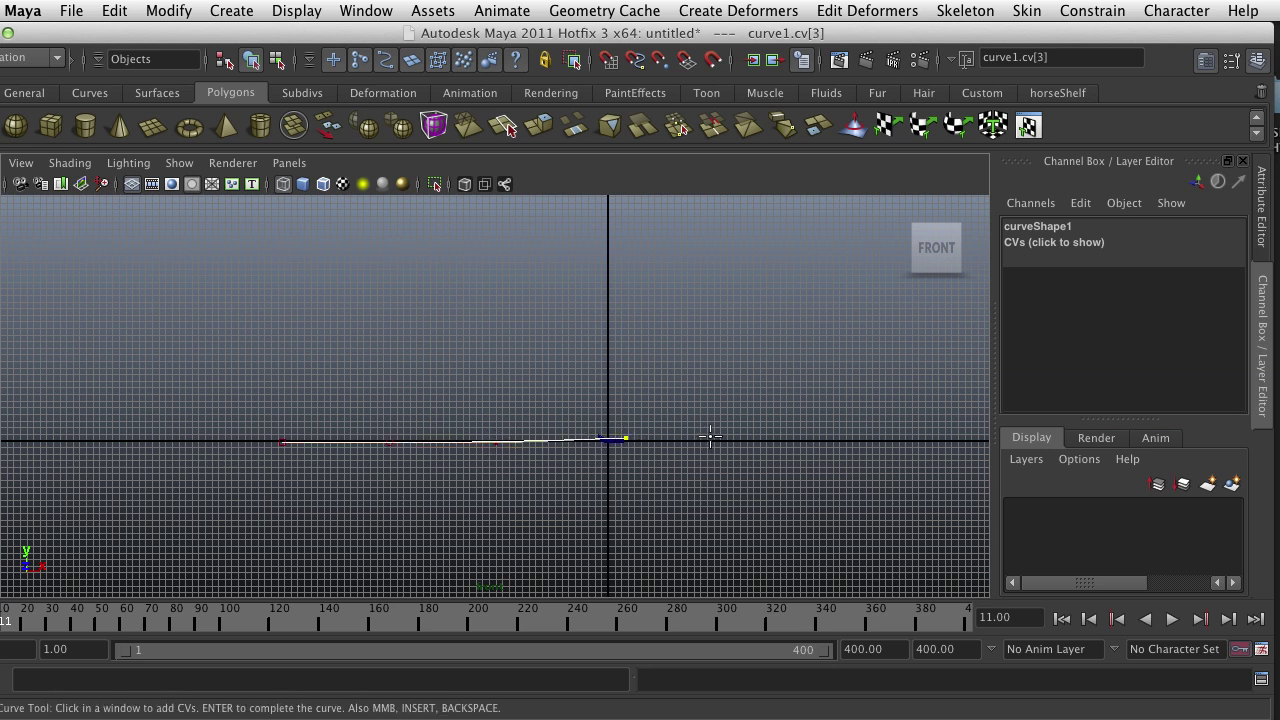
{"action": "left_click", "coordinate": [741, 437]}
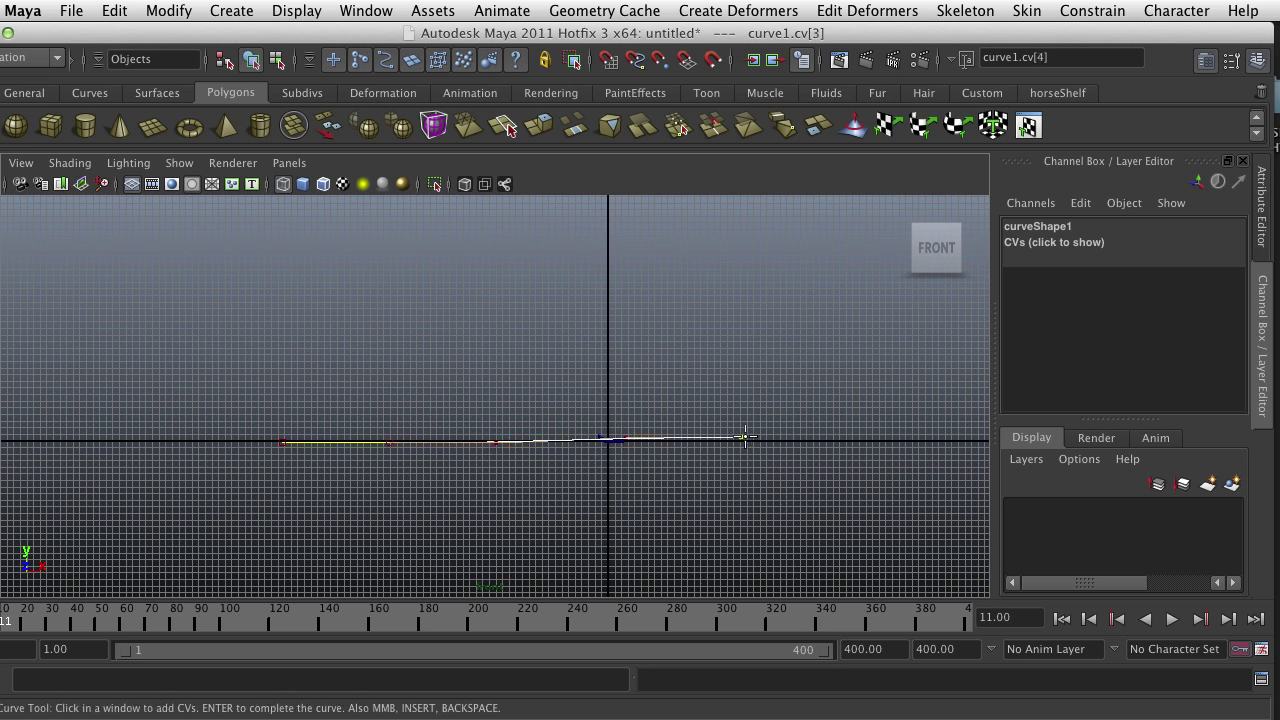
{"action": "left_click", "coordinate": [868, 425]}
{"action": "left_click", "coordinate": [958, 378]}
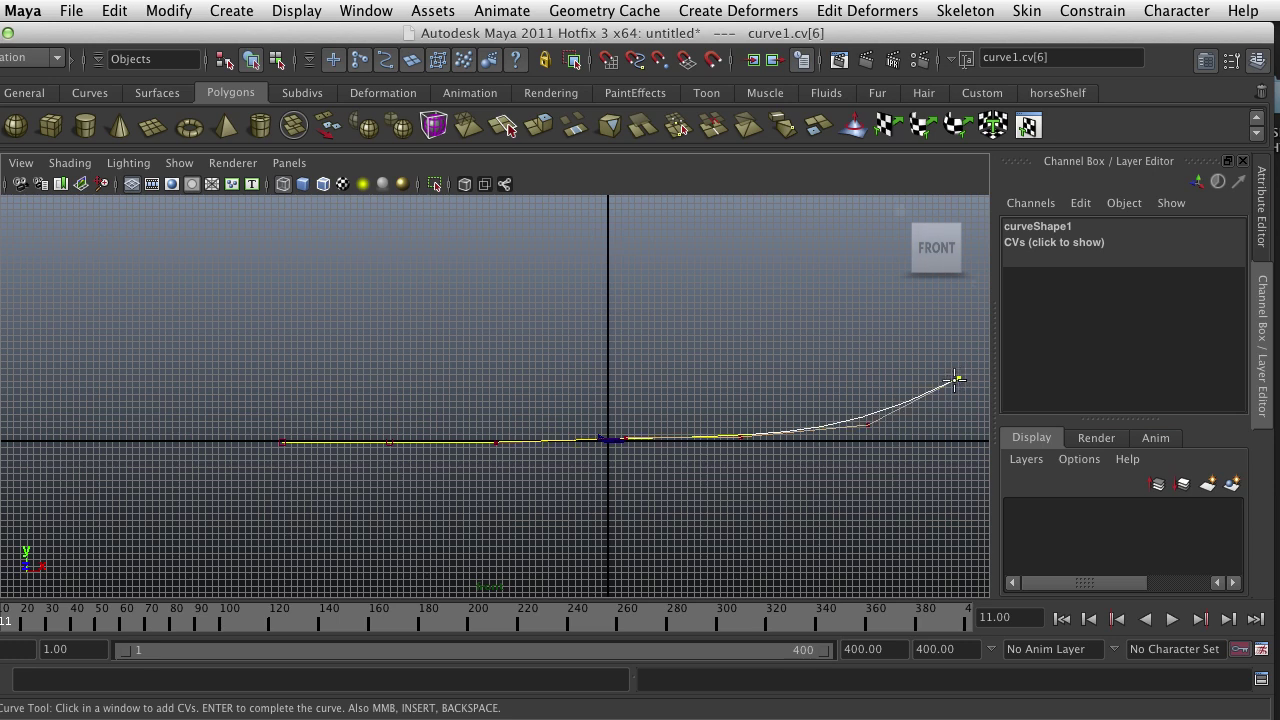
{"action": "middle_click_drag", "start_coordinate": [919, 430], "coordinate": [771, 468], "text": "alt"}
Continue the path in the top view with three CVs curving back to the left.
{"action": "key", "text": "space"}
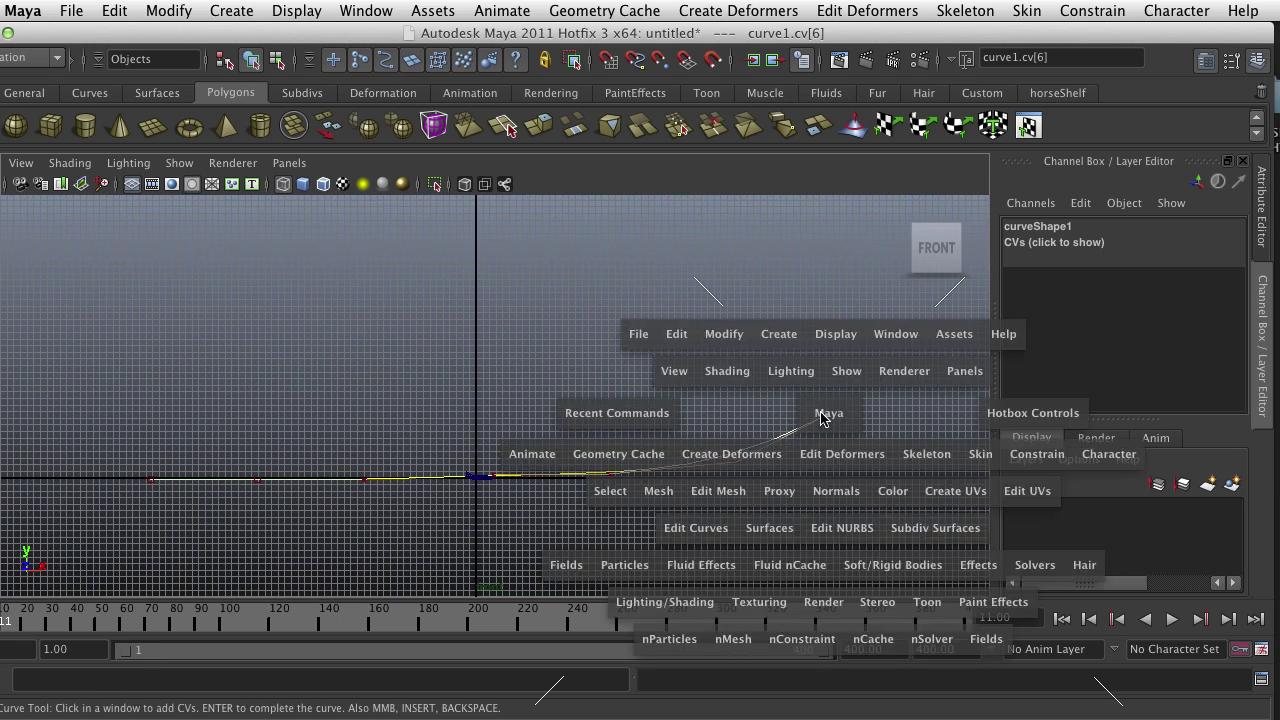
{"action": "key", "text": "space"}
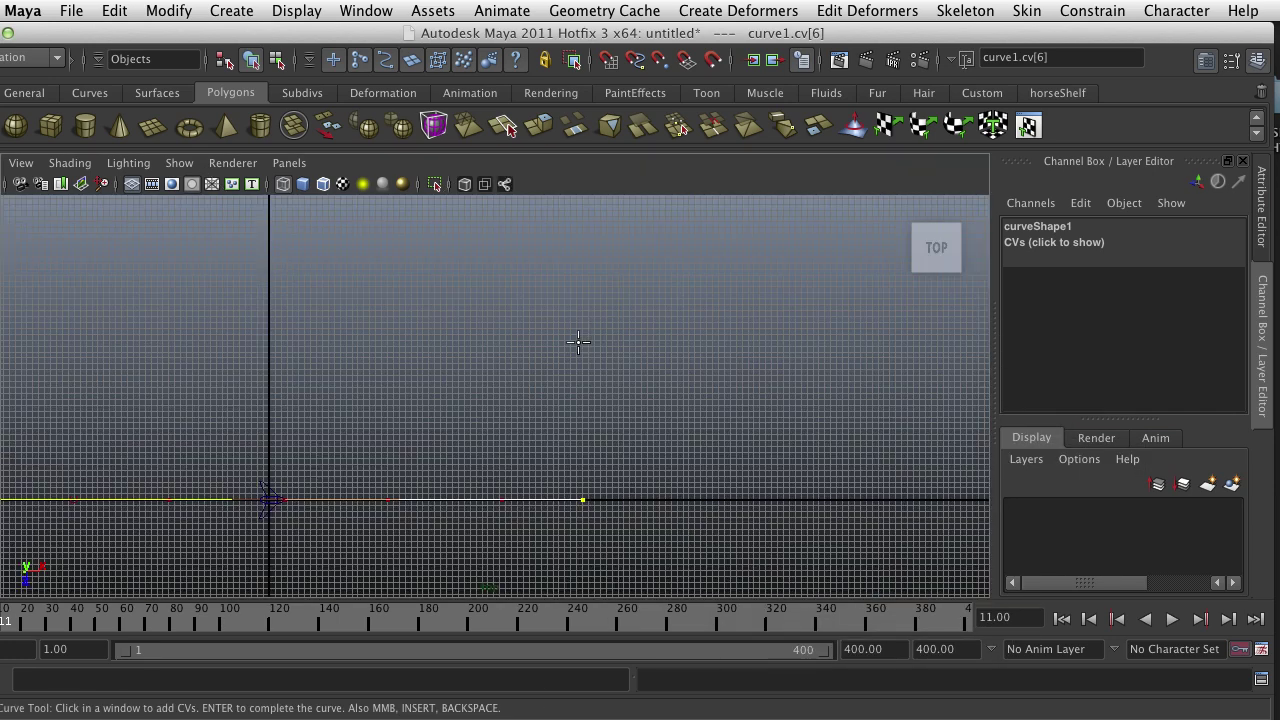
{"action": "left_click", "coordinate": [731, 371]}
{"action": "left_click", "coordinate": [603, 212]}
{"action": "left_click", "coordinate": [398, 208]}
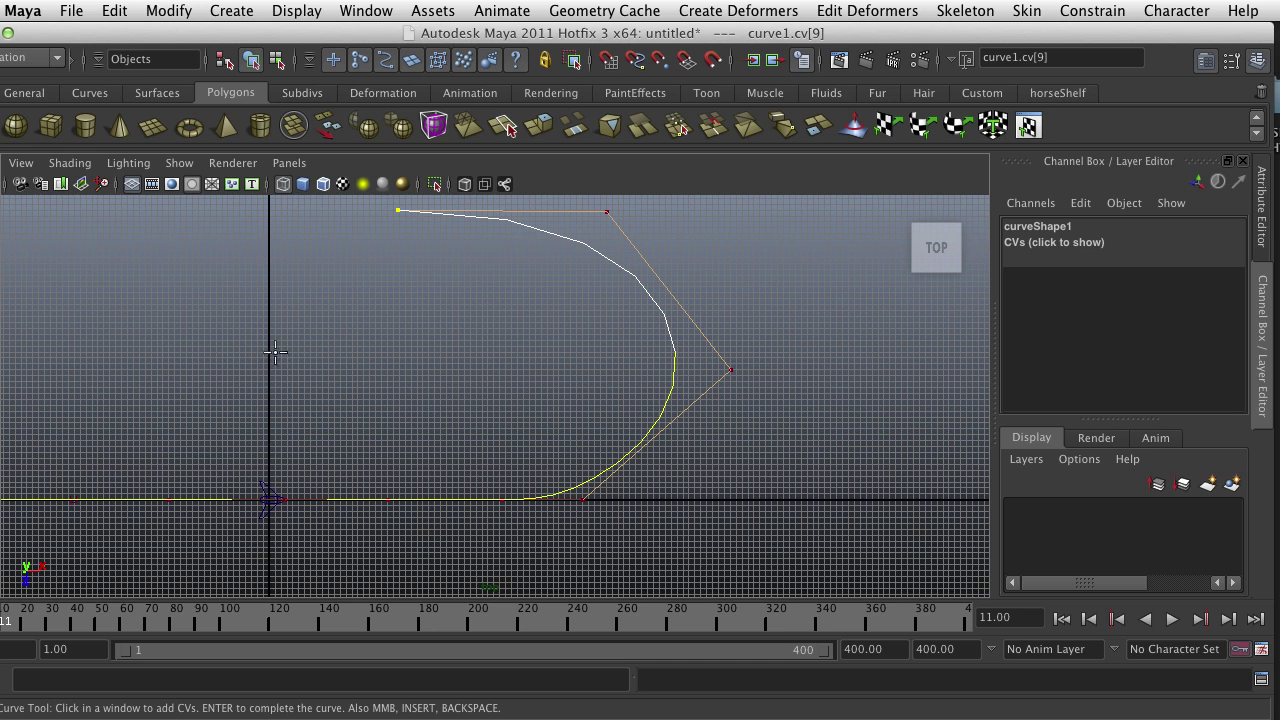
{"action": "middle_click_drag", "start_coordinate": [347, 291], "coordinate": [611, 378], "text": "alt"}
Add four CVs at the higher level in the front view and finish curve1.
{"action": "key", "text": "space"}
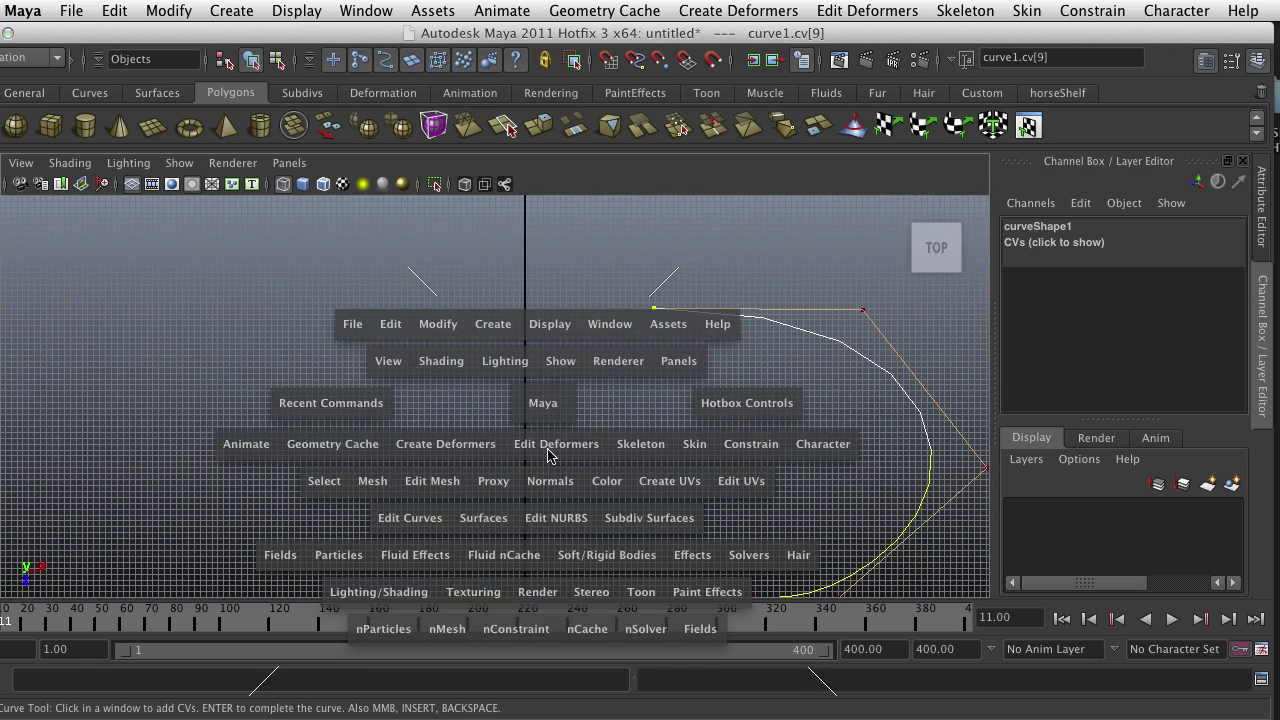
{"action": "key", "text": "space"}
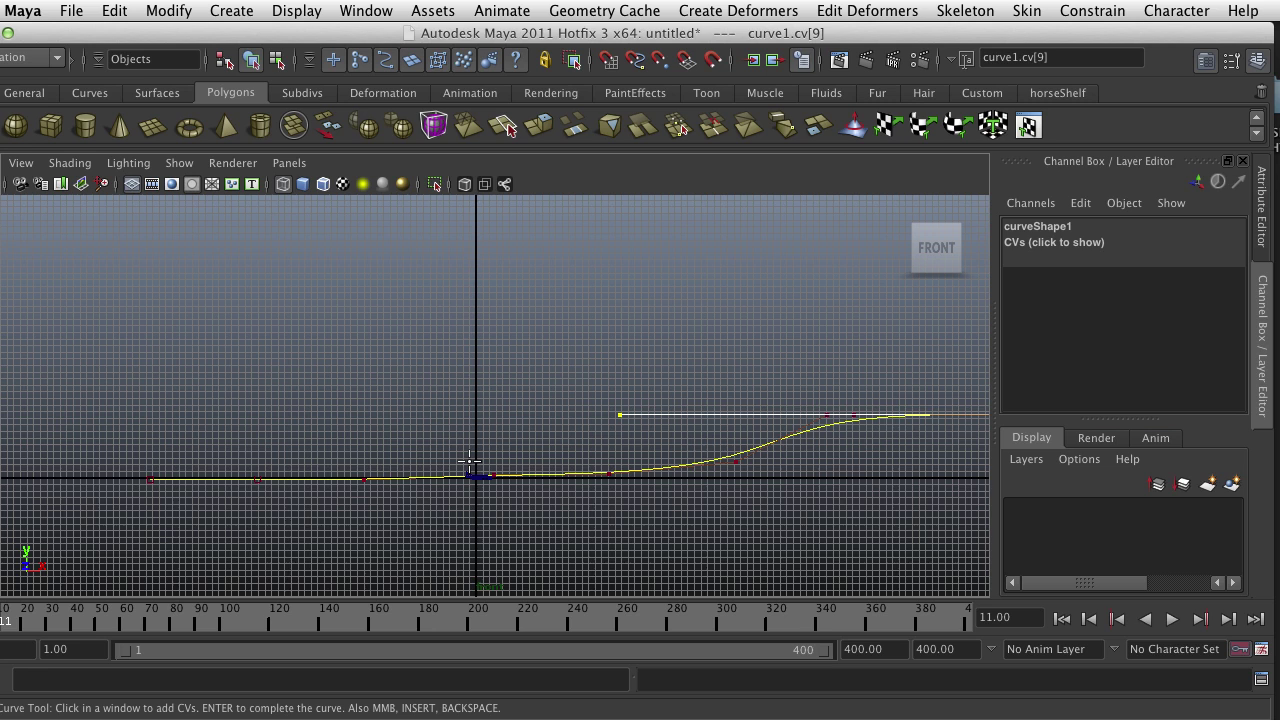
{"action": "left_click", "coordinate": [470, 462]}
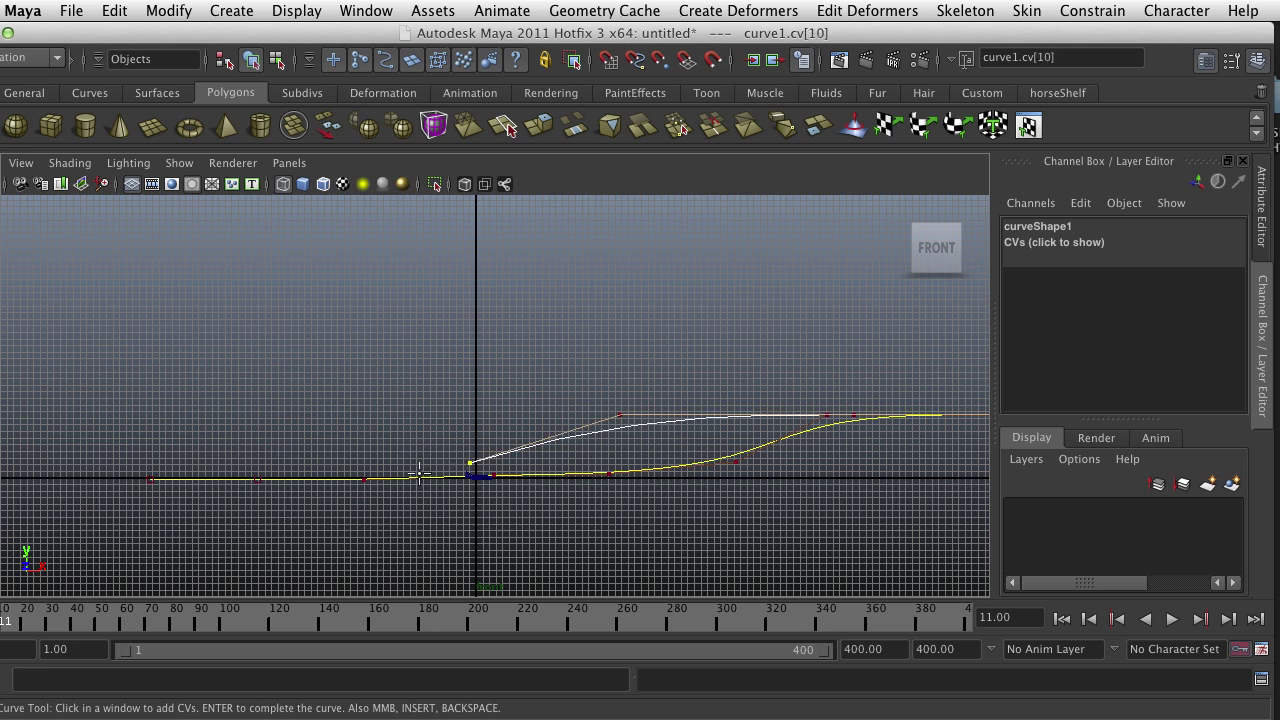
{"action": "left_click", "coordinate": [372, 480]}
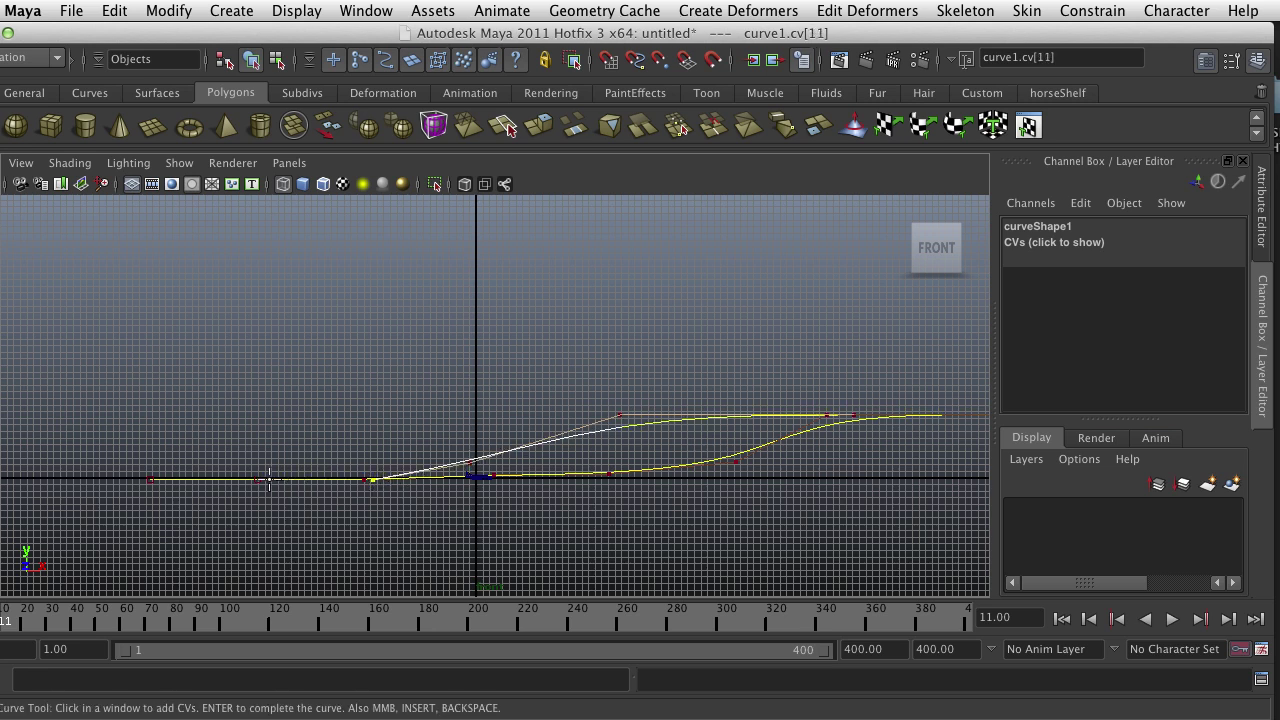
{"action": "left_click", "coordinate": [260, 480]}
{"action": "left_click", "coordinate": [151, 480]}
{"action": "key", "text": "Return"}
{"action": "key", "text": "w"}
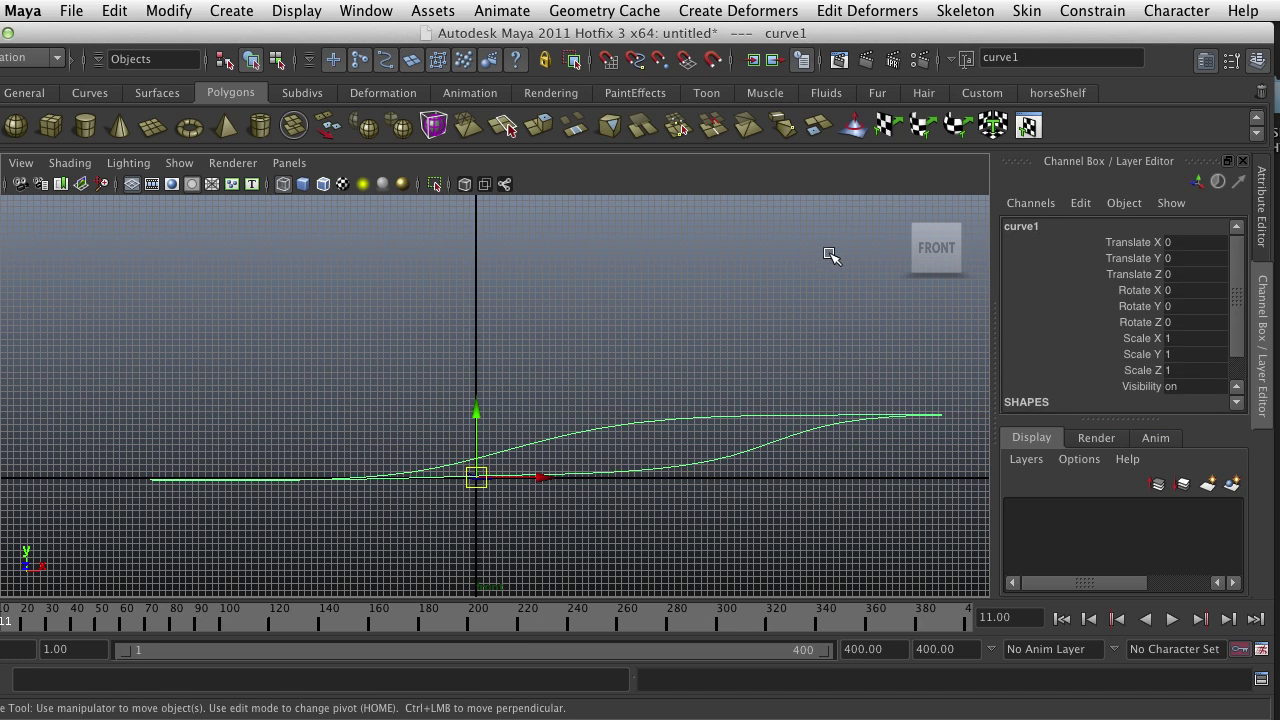
{"action": "key", "text": "space"}
{"action": "key", "text": "space"}
Lower two of curve1's CVs, including CV 10, to smooth the climb.
{"action": "left_click_drag", "start_coordinate": [786, 300], "coordinate": [603, 331], "text": "alt"}
{"action": "right_click_drag", "start_coordinate": [603, 331], "coordinate": [637, 313]}
{"action": "left_click", "coordinate": [641, 313]}
{"action": "left_click_drag", "start_coordinate": [652, 260], "coordinate": [650, 296]}
{"action": "left_click", "coordinate": [473, 367]}
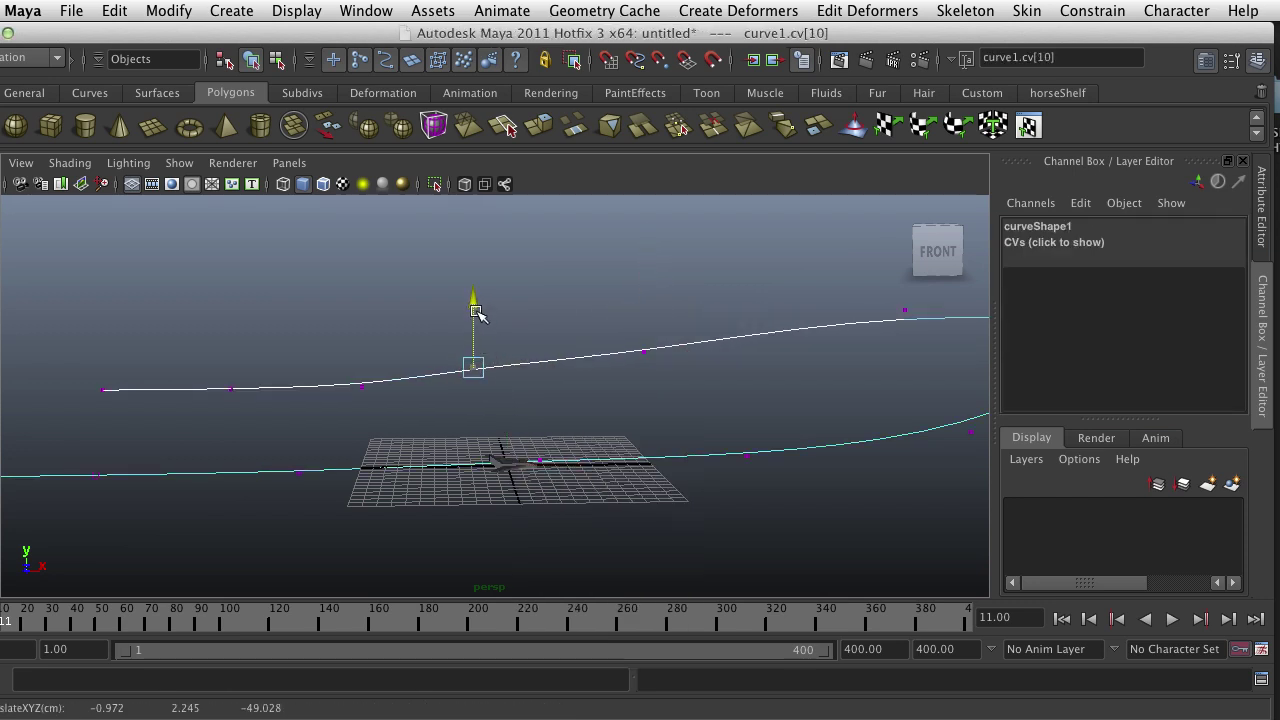
{"action": "left_click_drag", "start_coordinate": [474, 302], "coordinate": [477, 322]}
Raise the right-end CV to reshape the turn and slightly adjust CV 9's height.
{"action": "middle_click_drag", "start_coordinate": [963, 471], "coordinate": [586, 566], "text": "alt"}
{"action": "left_click", "coordinate": [948, 403]}
{"action": "left_click_drag", "start_coordinate": [949, 380], "coordinate": [956, 280]}
{"action": "left_click_drag", "start_coordinate": [890, 445], "coordinate": [662, 488], "text": "alt"}
{"action": "left_click", "coordinate": [424, 420]}
{"action": "left_click_drag", "start_coordinate": [420, 352], "coordinate": [424, 364]}
Push CV 6 outward to widen the turn, then return to Object Mode and clear the selection.
{"action": "left_click_drag", "start_coordinate": [544, 471], "coordinate": [470, 521], "text": "alt"}
{"action": "left_click", "coordinate": [644, 425]}
{"action": "left_click_drag", "start_coordinate": [700, 426], "coordinate": [739, 436]}
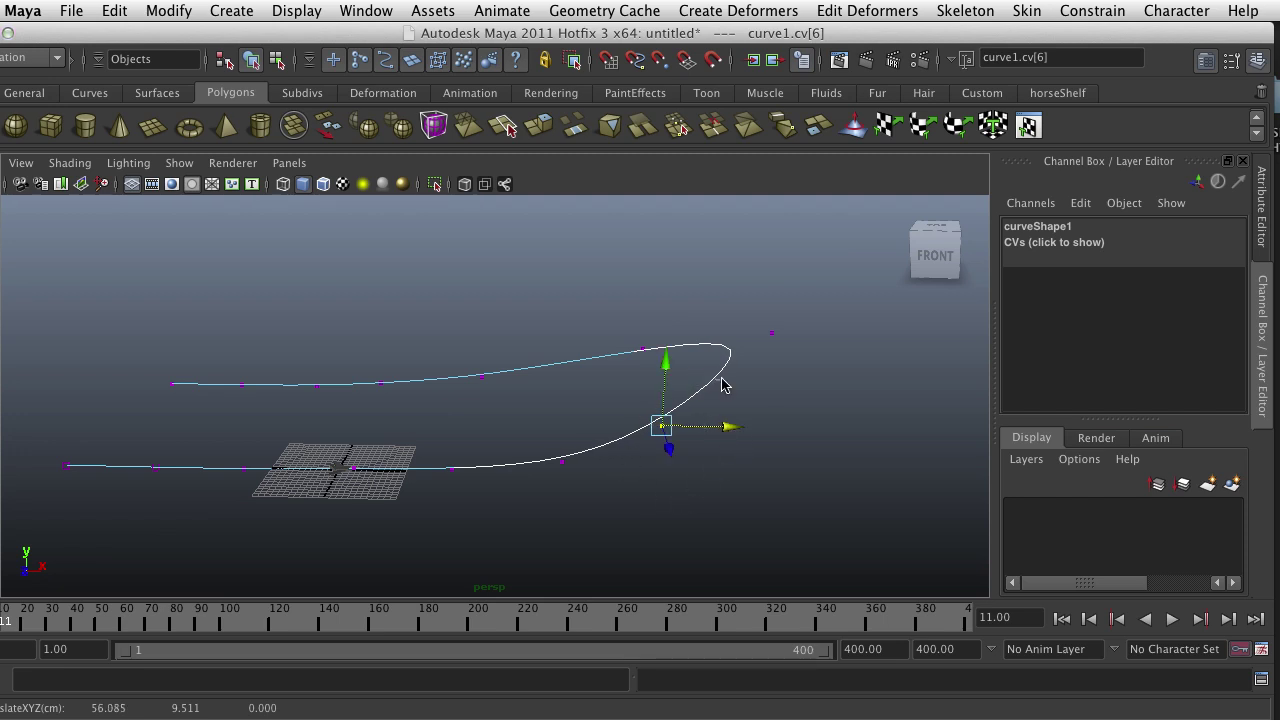
{"action": "right_click_drag", "start_coordinate": [724, 385], "coordinate": [748, 356]}
{"action": "scroll", "coordinate": [710, 440], "scroll_direction": "down", "scroll_amount": 3}
{"action": "left_click", "coordinate": [512, 498]}
{"action": "scroll", "coordinate": [512, 498], "scroll_direction": "up", "scroll_amount": 2}
Select the plane, add curve1, and open Animate > Motion Paths > Attach to Motion Path options.
{"action": "left_click", "coordinate": [294, 491]}
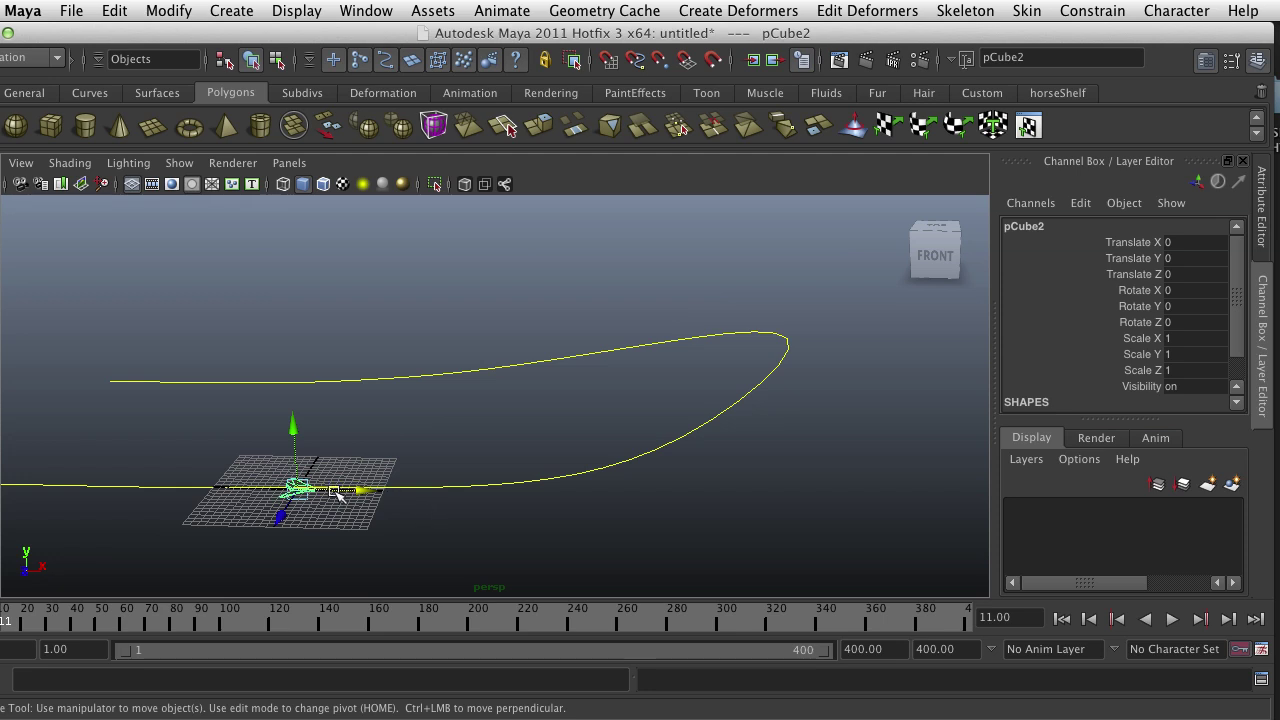
{"action": "left_click_drag", "start_coordinate": [594, 431], "coordinate": [537, 500], "text": "shift"}
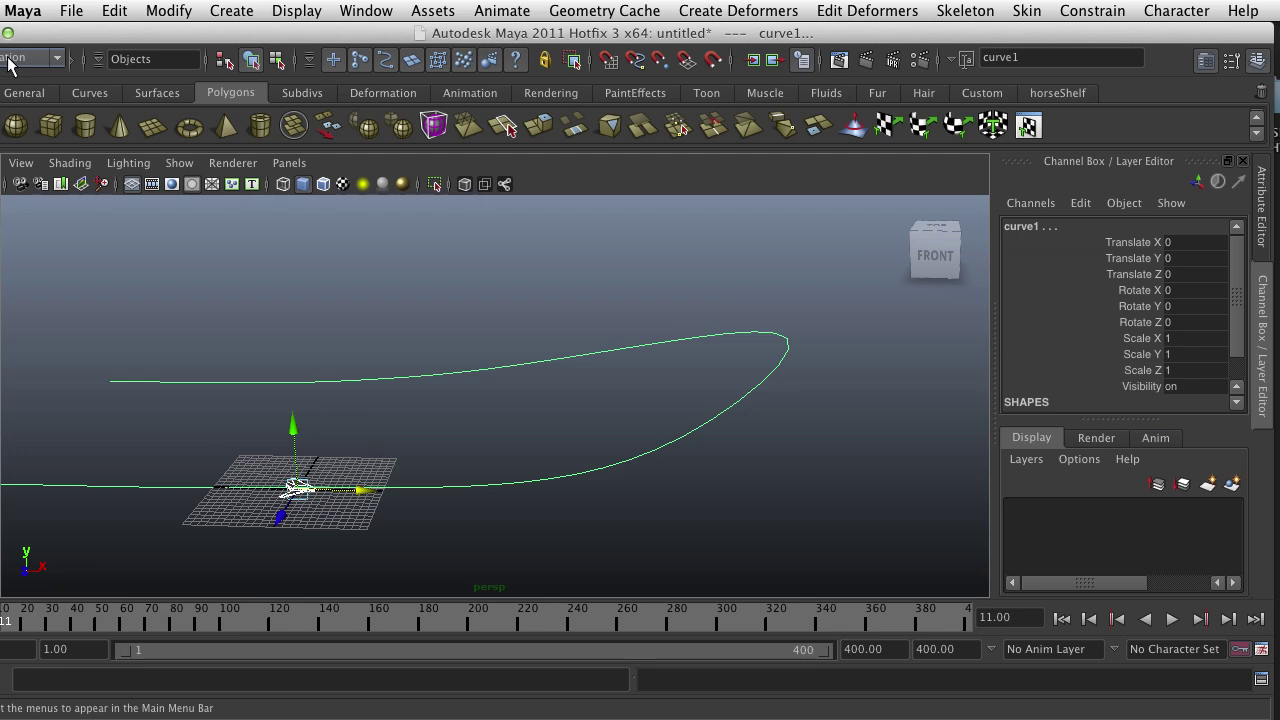
{"action": "left_click", "coordinate": [502, 11]}
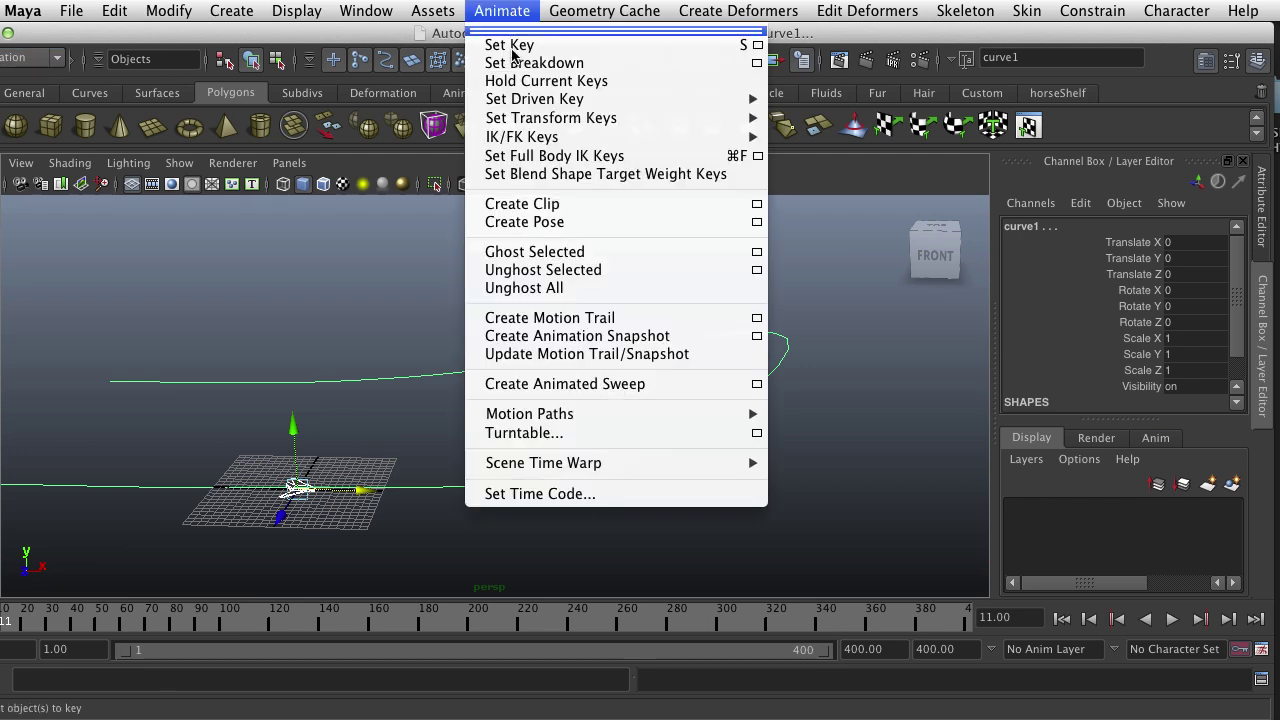
{"action": "mouse_move", "coordinate": [539, 420]}
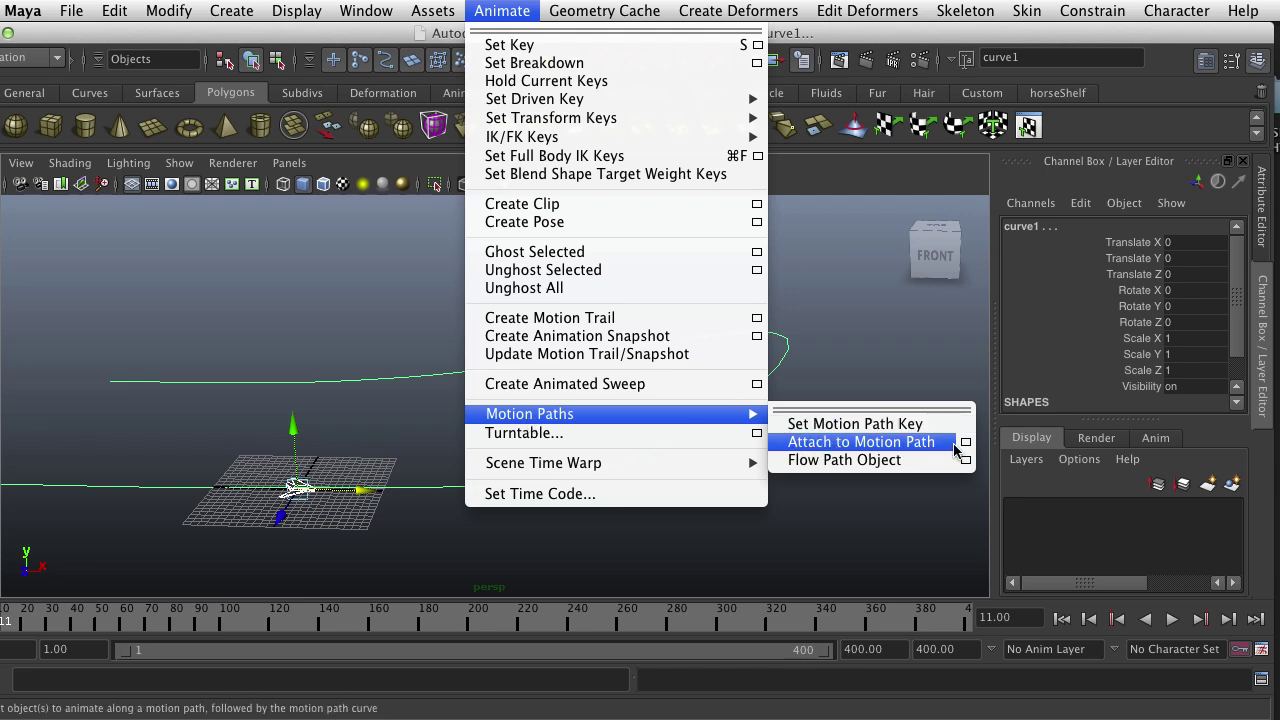
{"action": "left_click", "coordinate": [963, 442]}
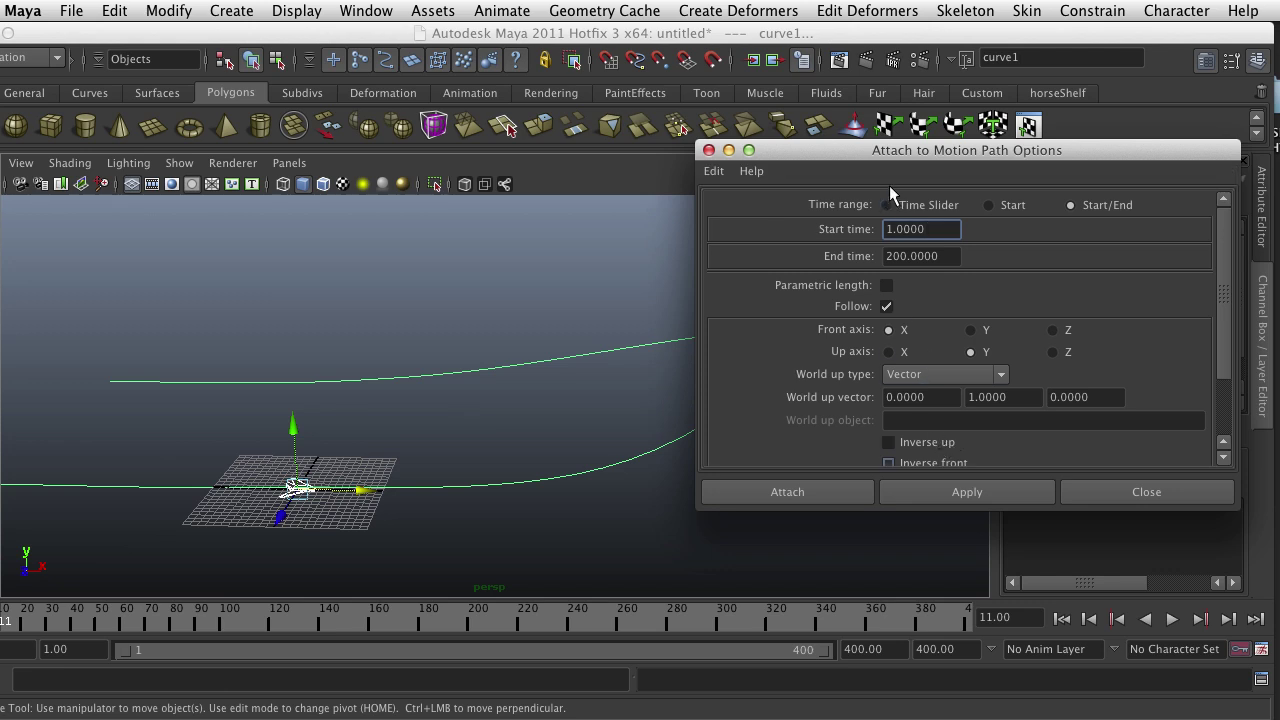
Set the playback end time to 200.
{"action": "left_click_drag", "start_coordinate": [876, 151], "coordinate": [680, 127]}
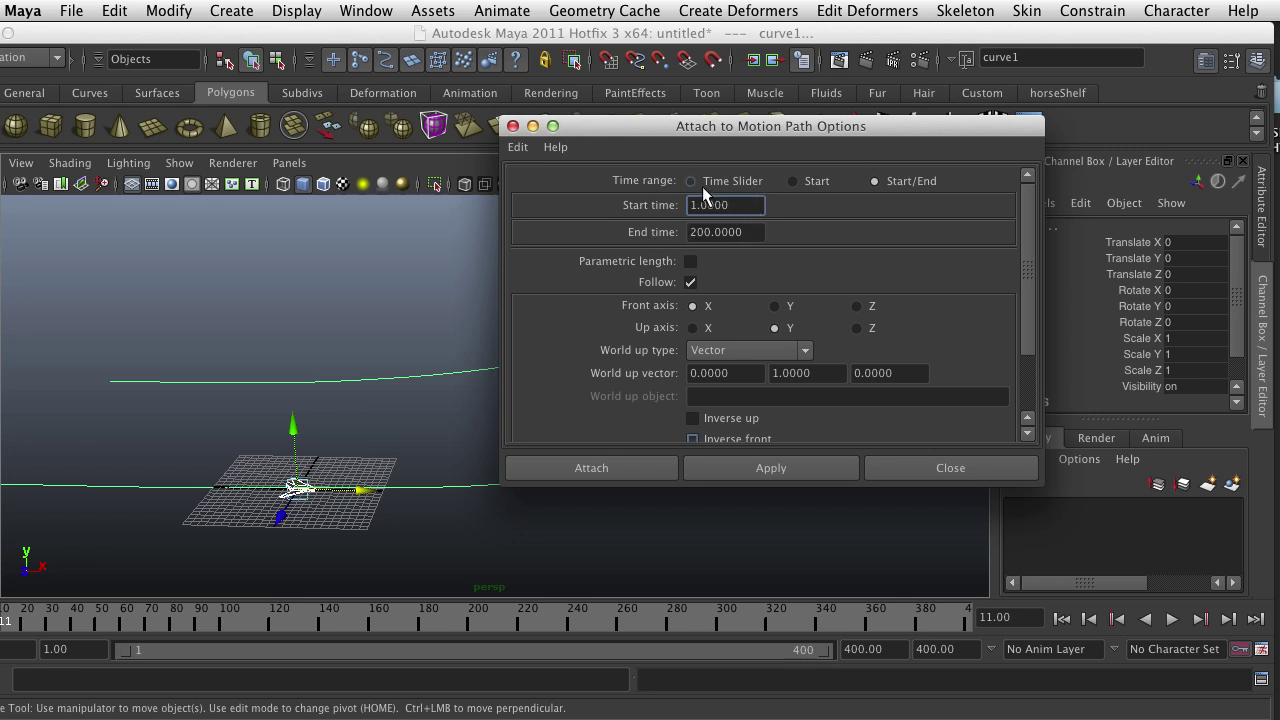
{"action": "left_click", "coordinate": [895, 657]}
{"action": "type", "text": "200"}
{"action": "key", "text": "Return"}
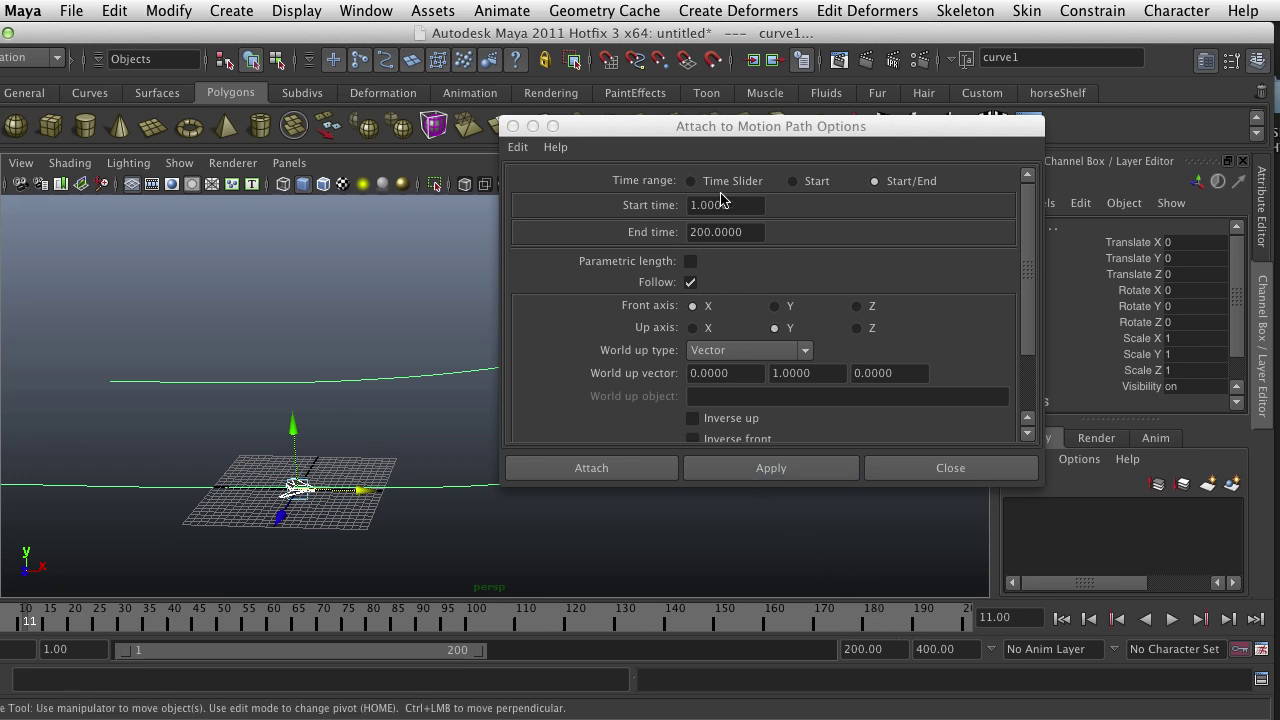
Attach the plane to curve1 with a Start/End time range of 1 to 250.
{"action": "left_click", "coordinate": [692, 182]}
{"action": "left_click", "coordinate": [692, 182]}
{"action": "left_click", "coordinate": [880, 181]}
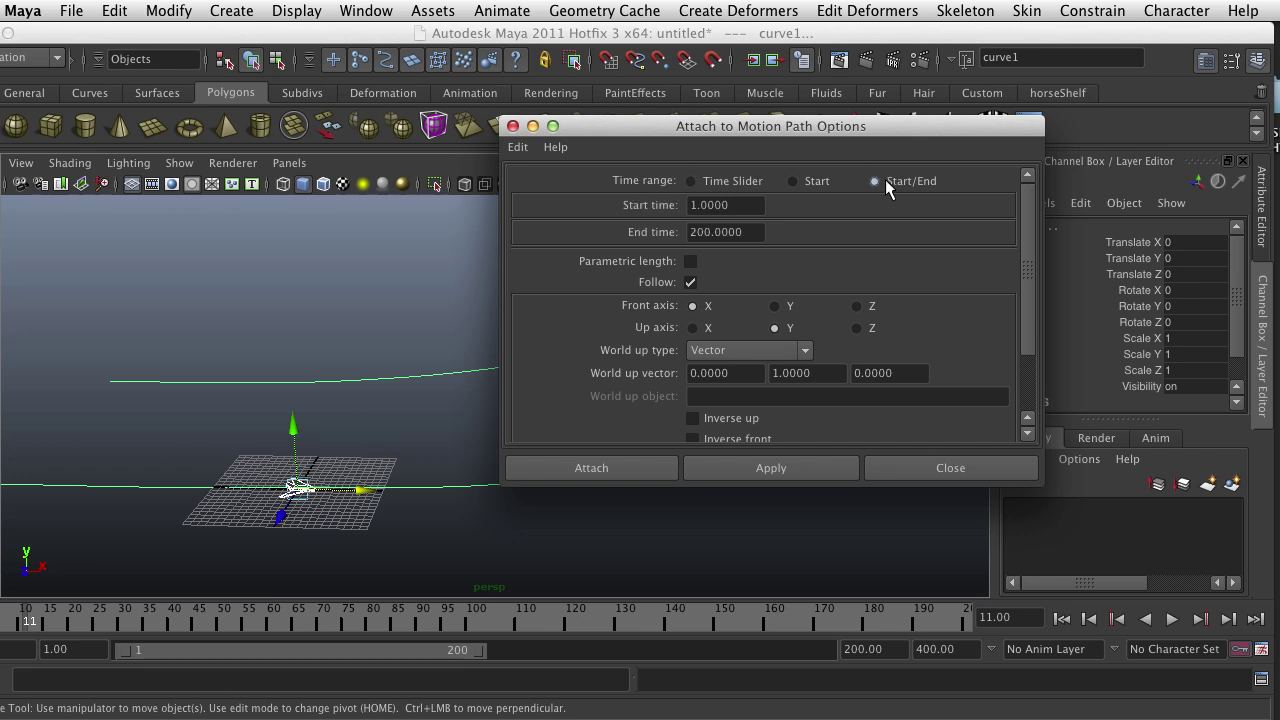
{"action": "double_click", "coordinate": [752, 232]}
{"action": "type", "text": "250"}
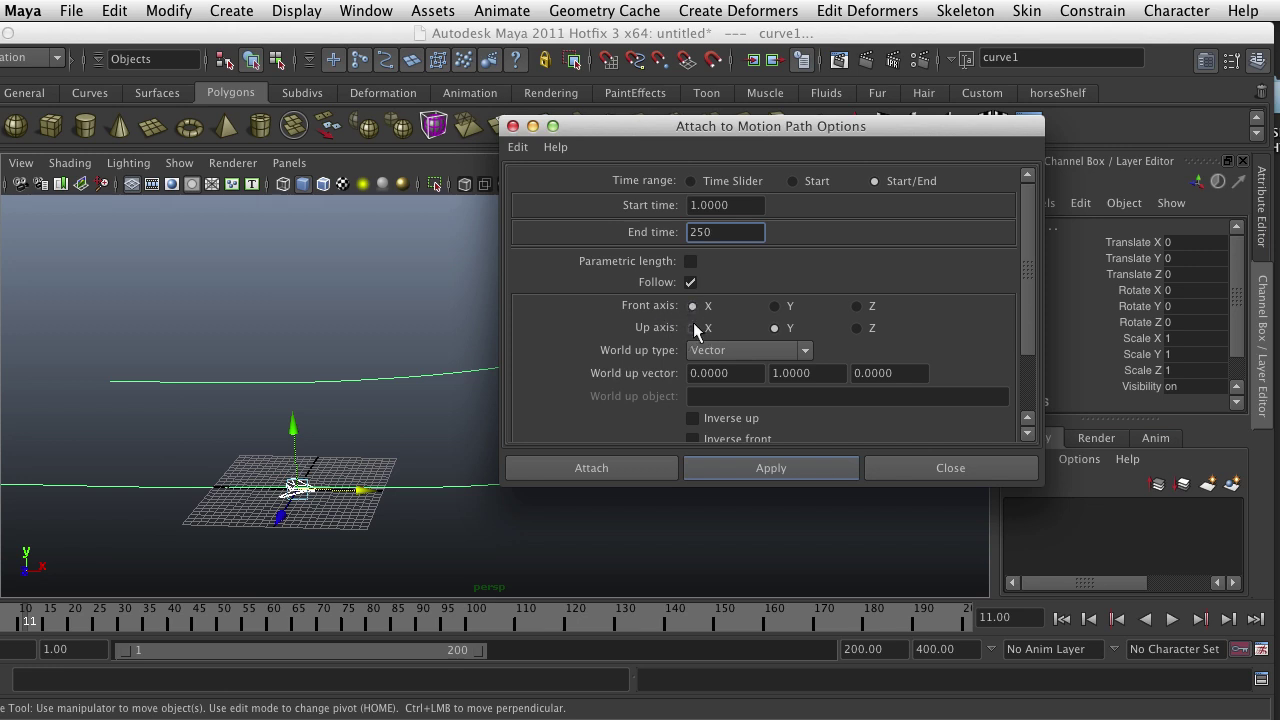
{"action": "left_click", "coordinate": [769, 470]}
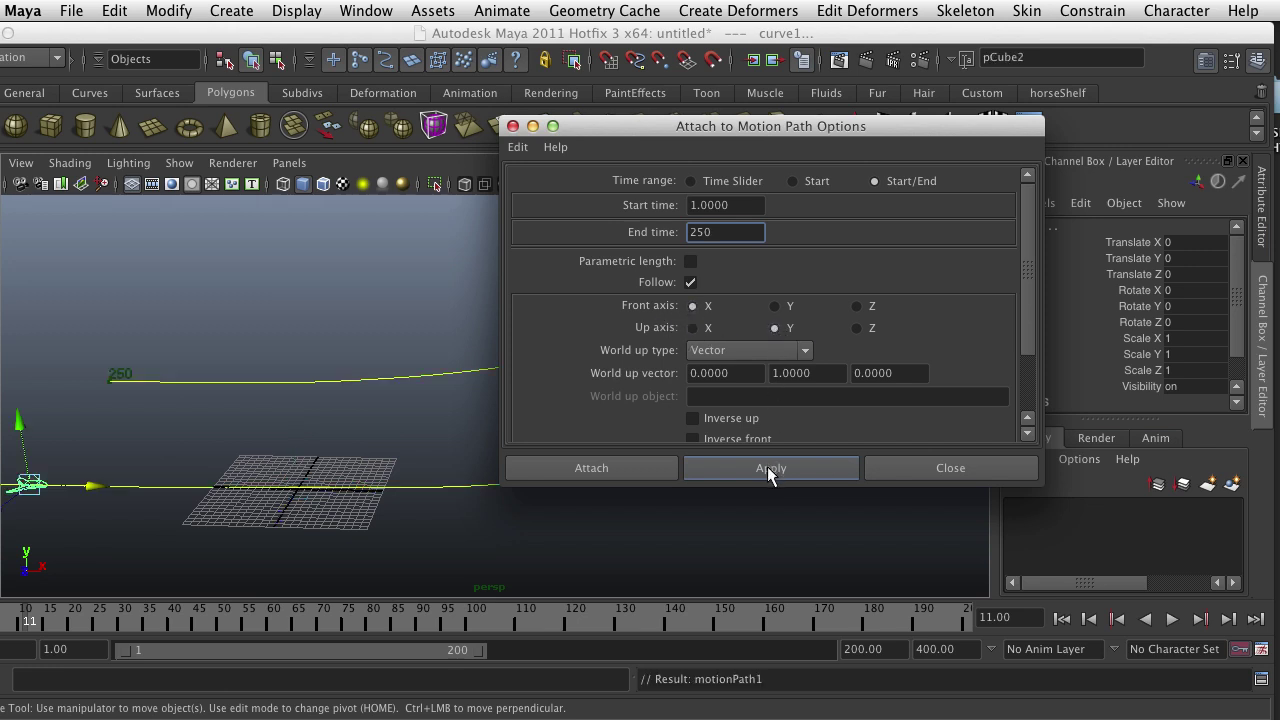
{"action": "left_click", "coordinate": [513, 126]}
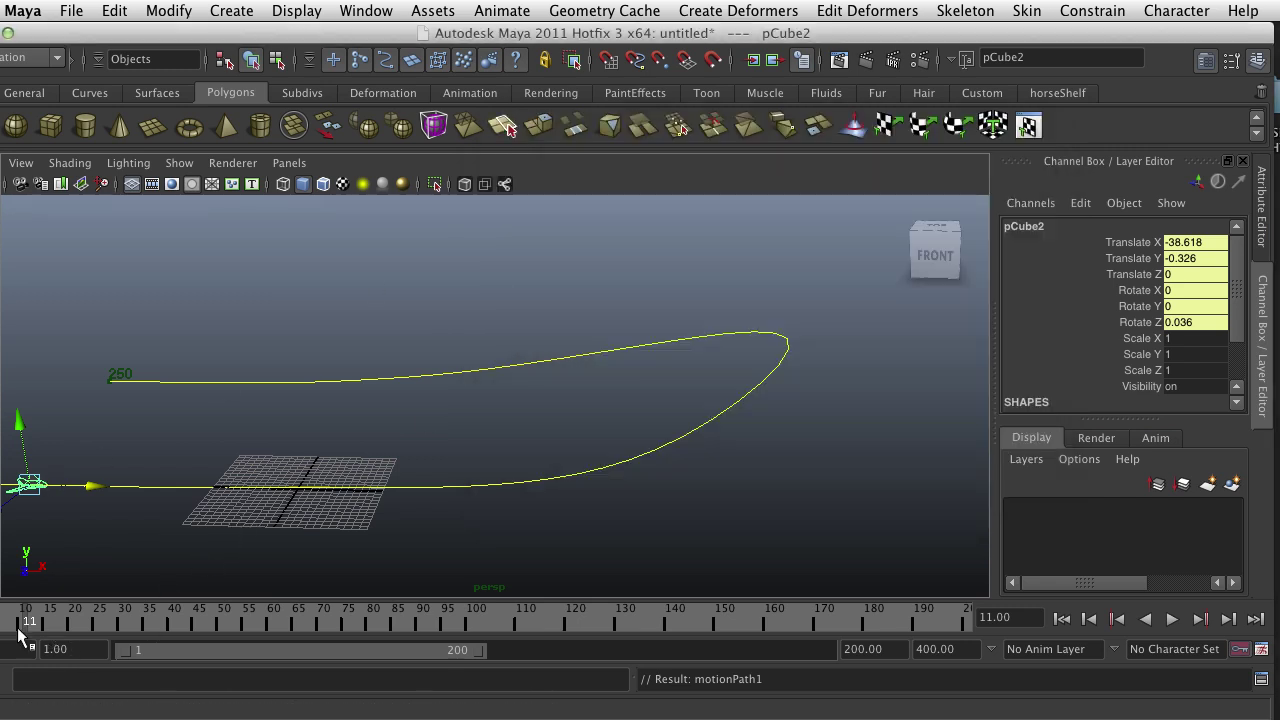
Preview the motion, set playback end to 250, and replay from the first frame.
{"action": "key", "text": "alt+v"}
{"action": "left_click_drag", "start_coordinate": [150, 635], "coordinate": [427, 625]}
{"action": "double_click", "coordinate": [862, 649]}
{"action": "type", "text": "250"}
{"action": "key", "text": "Return"}
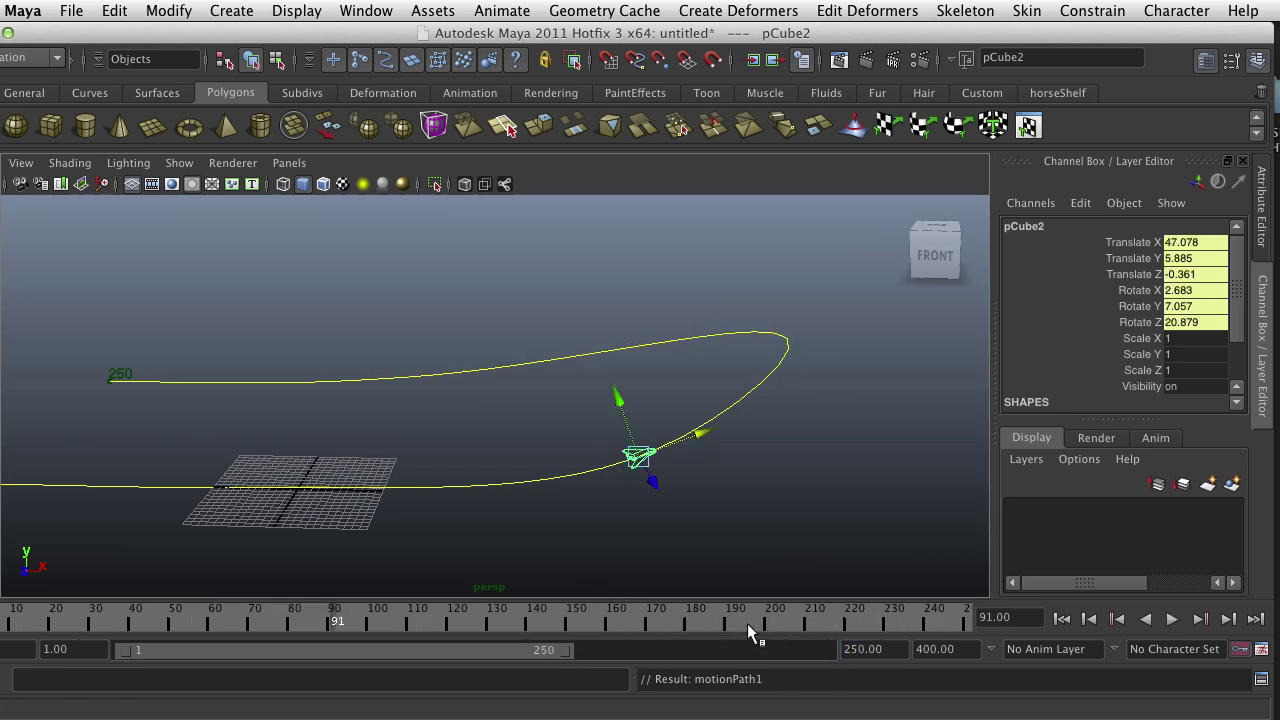
{"action": "left_click", "coordinate": [1060, 620]}
{"action": "left_click", "coordinate": [1170, 620]}
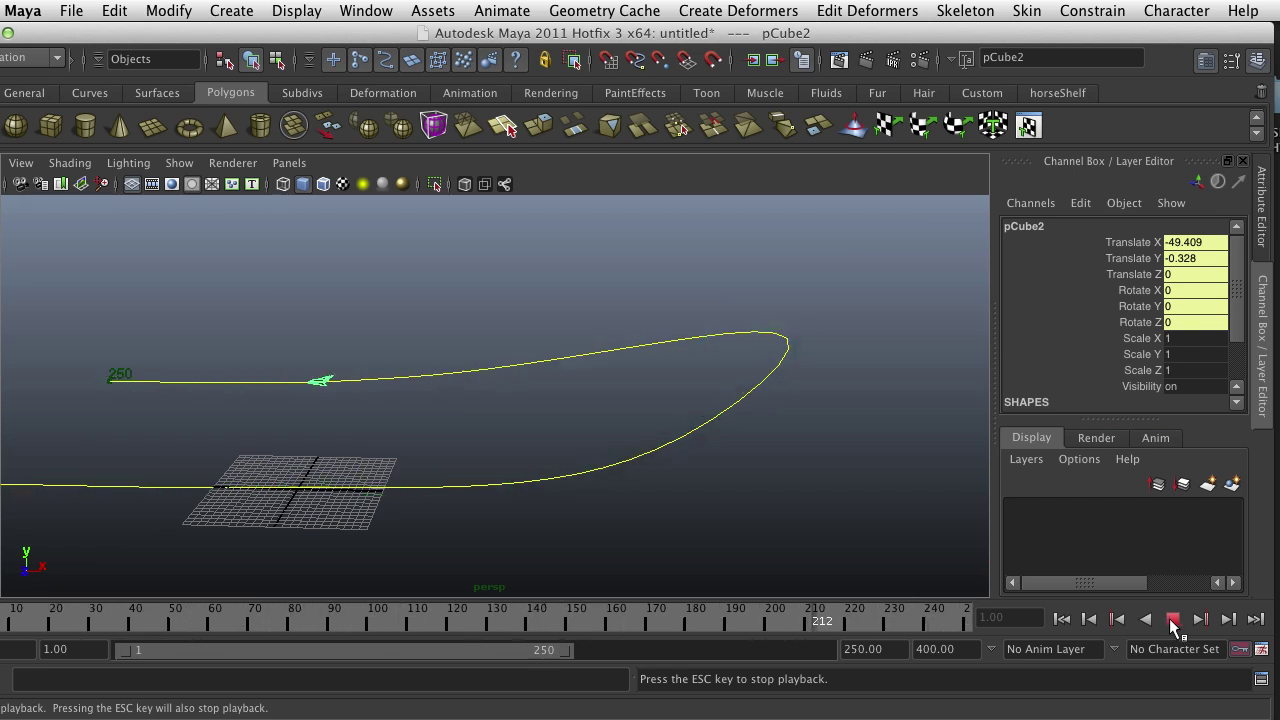
{"action": "left_click", "coordinate": [1173, 620]}
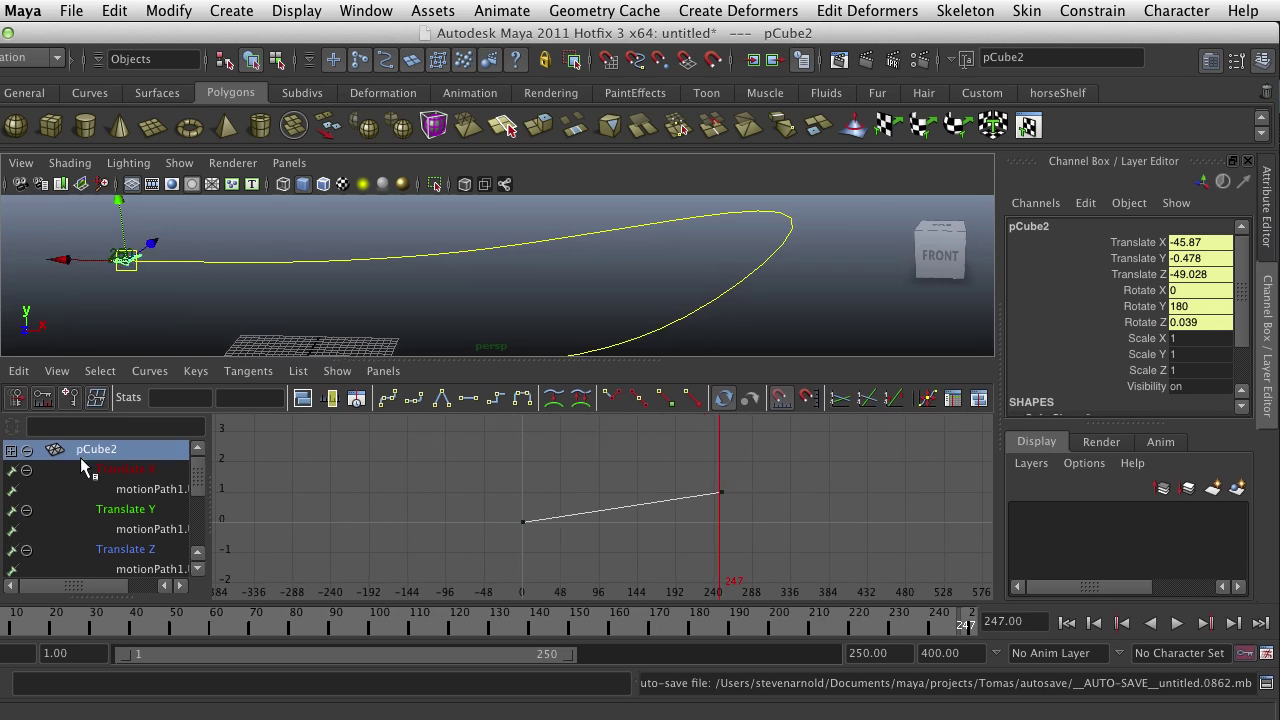
Frame motionPath1's timing curve in the Graph Editor and select its end key.
{"action": "scroll", "coordinate": [105, 507], "scroll_direction": "down", "scroll_amount": 3}
{"action": "scroll", "coordinate": [113, 530], "scroll_direction": "up", "scroll_amount": 3}
{"action": "scroll", "coordinate": [114, 534], "scroll_direction": "down", "scroll_amount": 3}
{"action": "mouse_move", "coordinate": [200, 514]}
{"action": "left_mouse_down"}
{"action": "mouse_move", "coordinate": [206, 463]}
{"action": "mouse_move", "coordinate": [204, 537]}
{"action": "mouse_move", "coordinate": [206, 494]}
{"action": "left_mouse_up"}
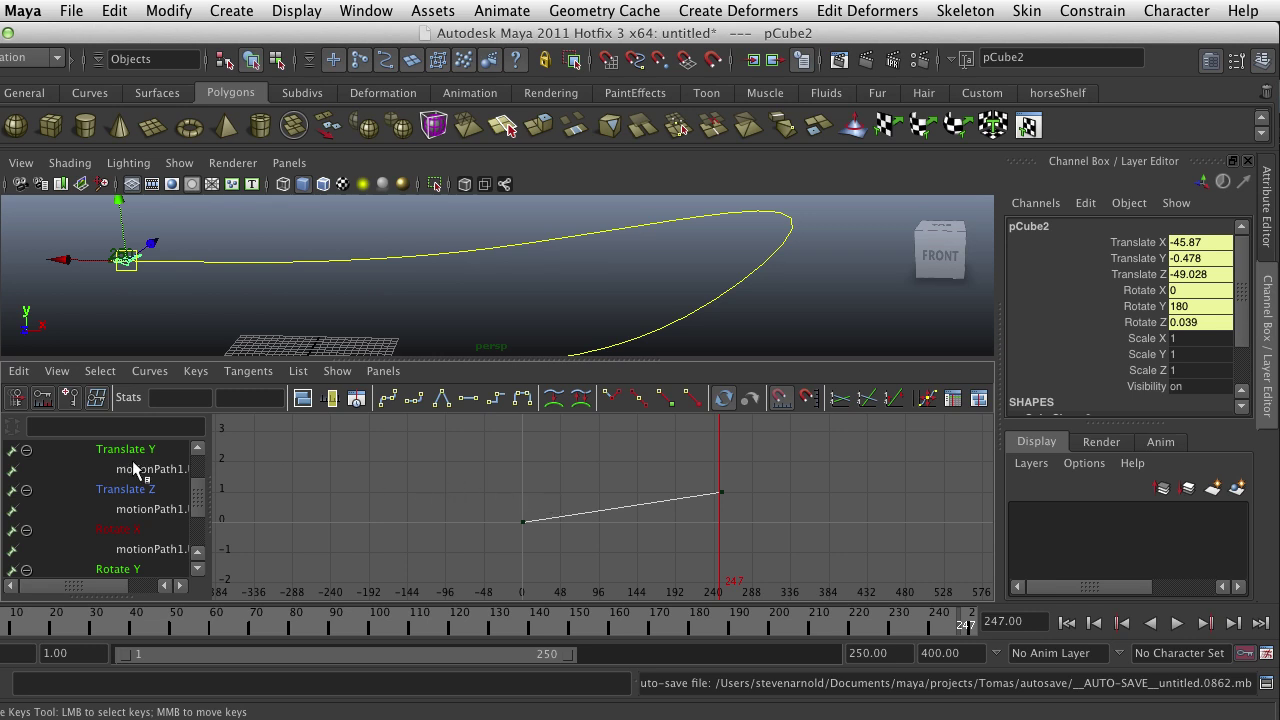
{"action": "scroll", "coordinate": [113, 467], "scroll_direction": "up", "scroll_amount": 2}
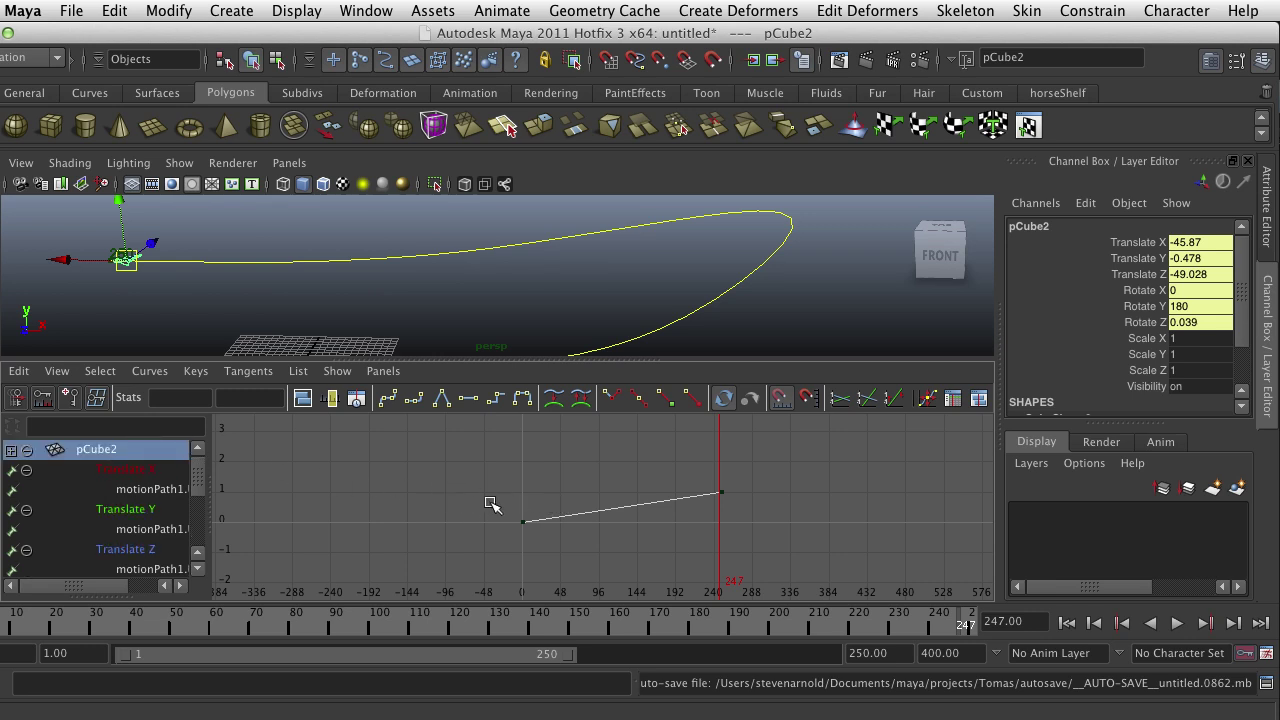
{"action": "key", "text": "f"}
{"action": "scroll", "coordinate": [531, 526], "scroll_direction": "down", "scroll_amount": 3}
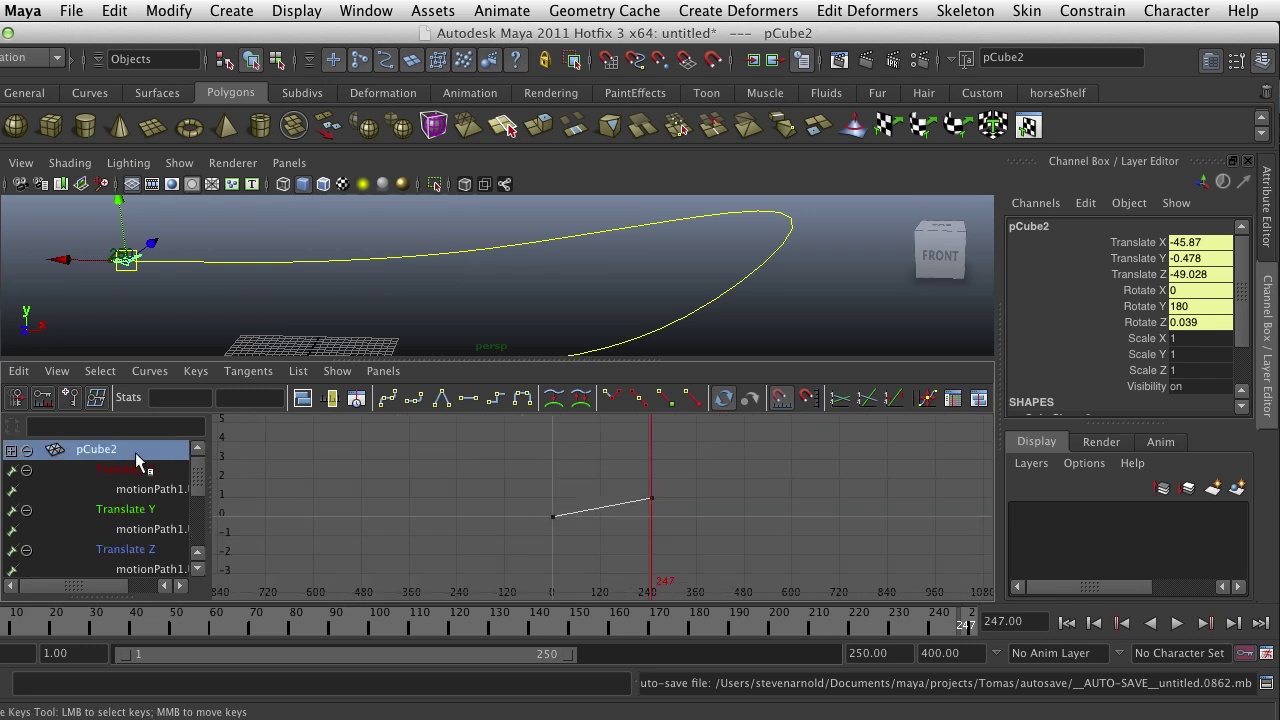
{"action": "left_click_drag", "start_coordinate": [677, 489], "coordinate": [604, 536]}
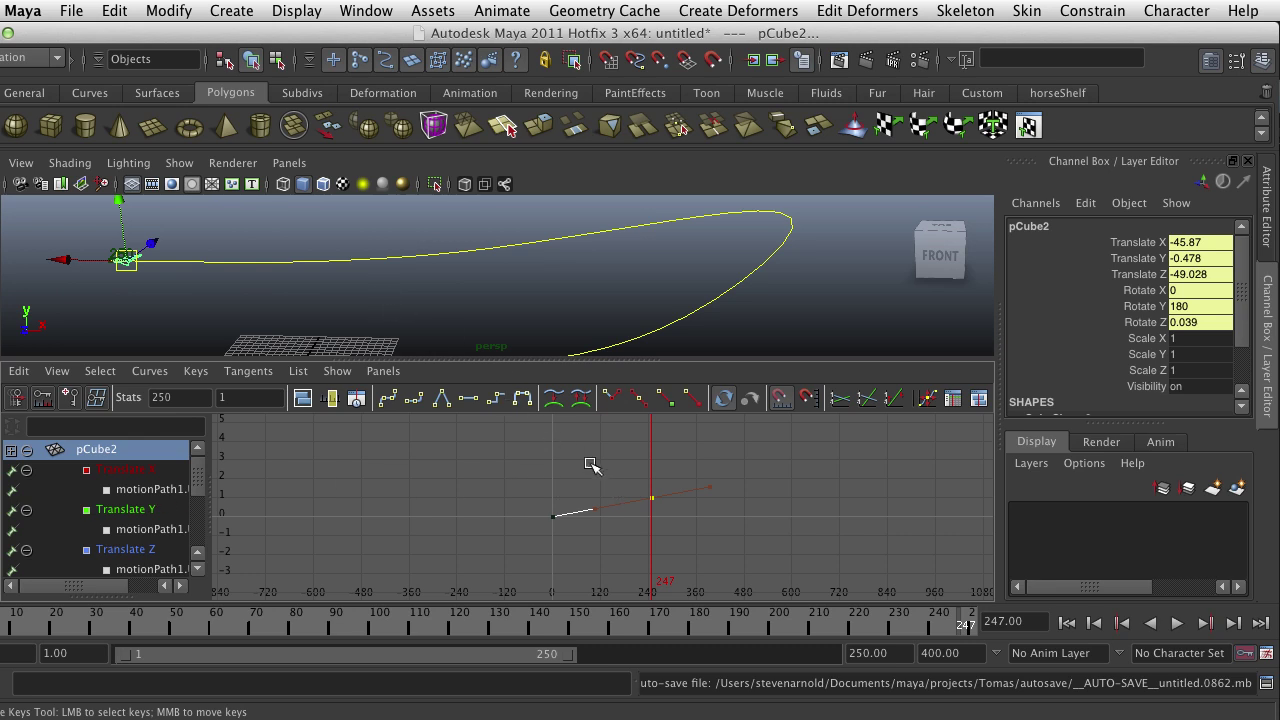
{"action": "key", "text": "f"}
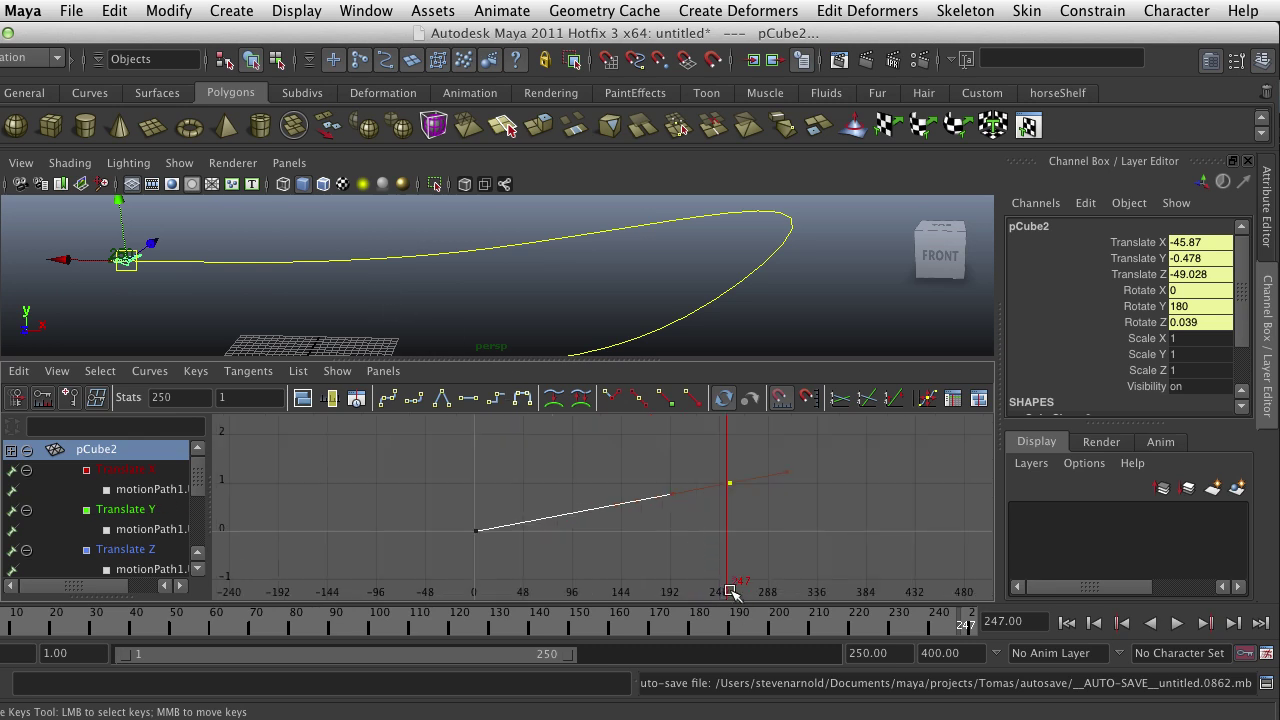
Move the end key to frame 288 and set its value to 1.
{"action": "middle_click_drag", "start_coordinate": [707, 490], "coordinate": [598, 490]}
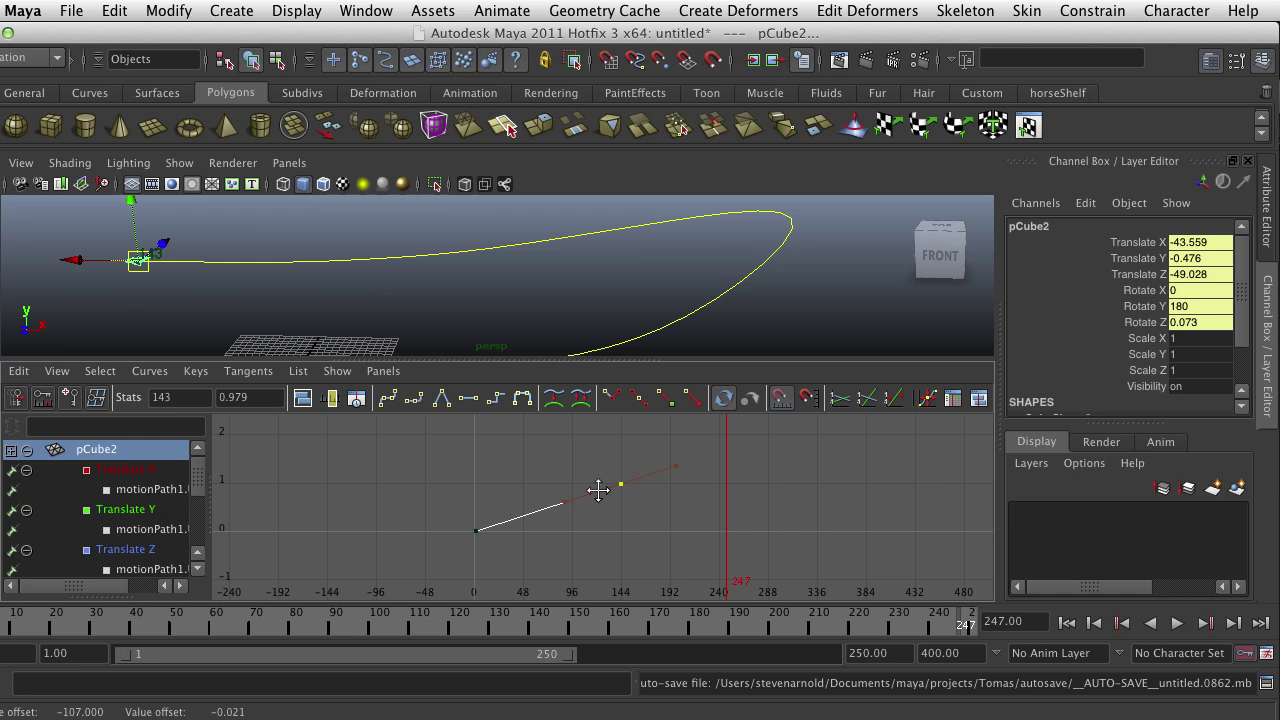
{"action": "middle_click_drag", "start_coordinate": [598, 490], "coordinate": [779, 489]}
{"action": "double_click", "coordinate": [250, 398]}
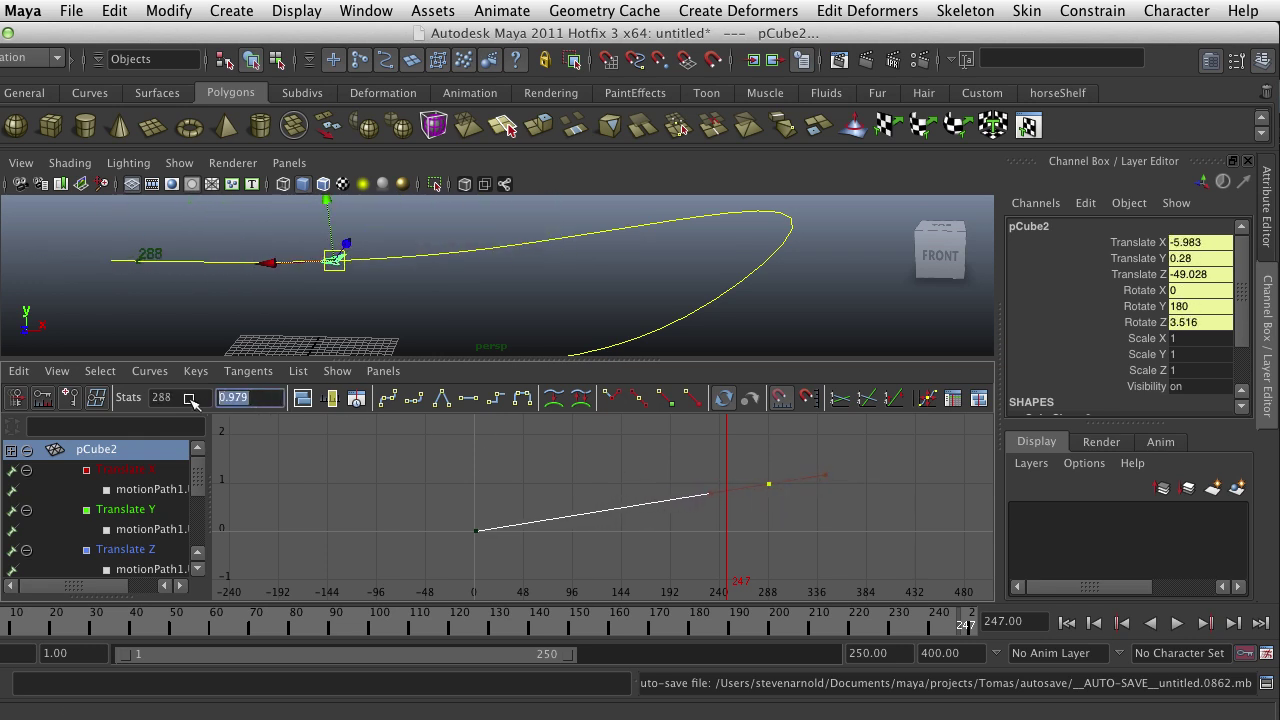
{"action": "type", "text": "1"}
{"action": "key", "text": "Return"}
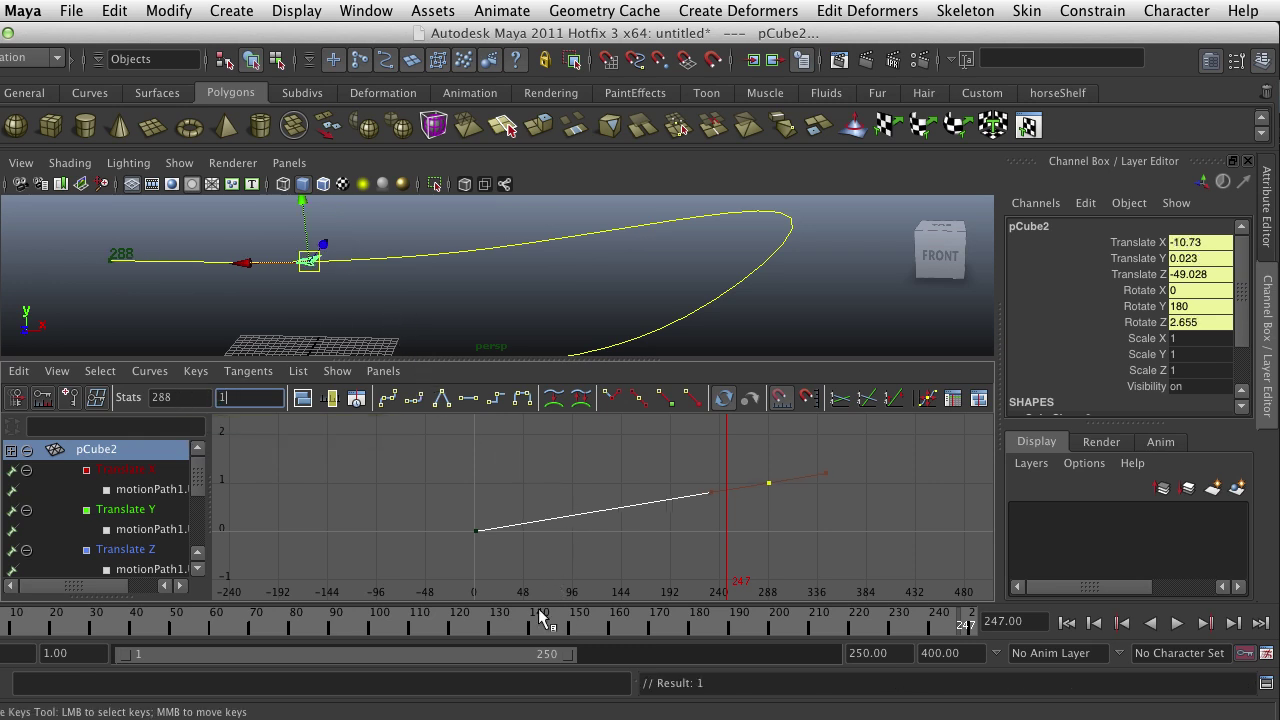
Extend the playback range to 300 and preview the motion, scrubbing back to frame 188.
{"action": "key", "text": "alt+v"}
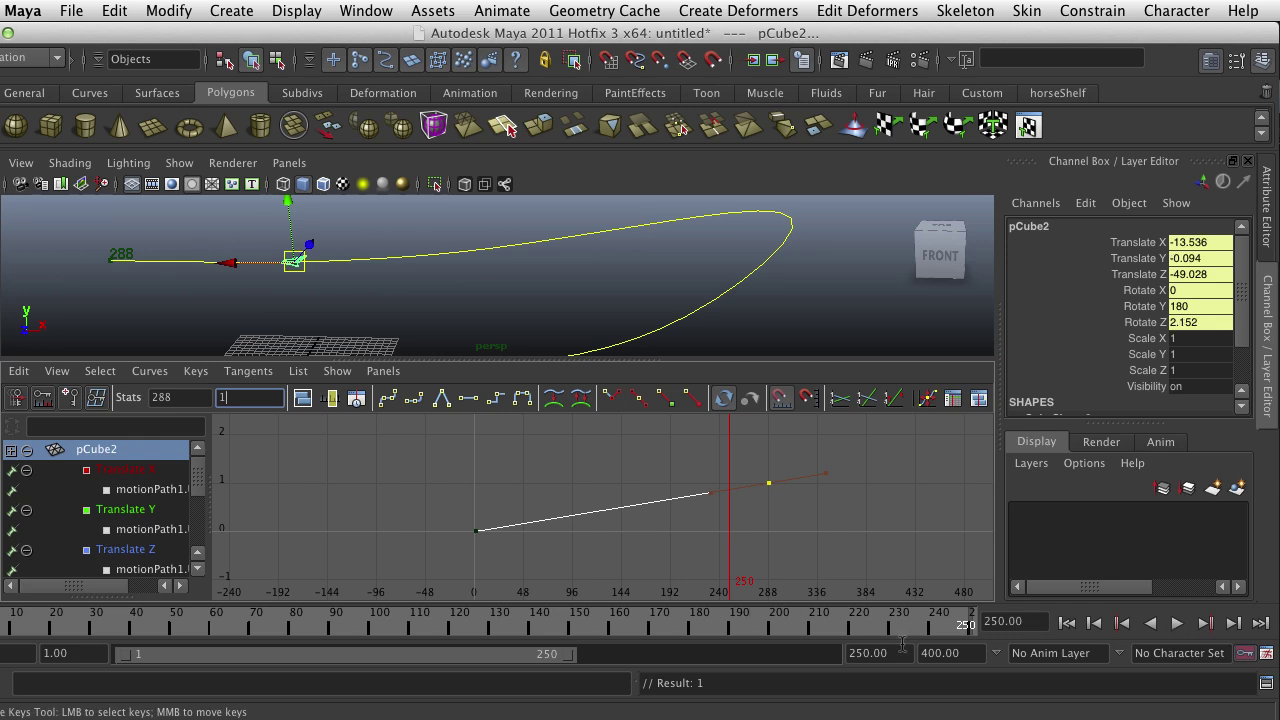
{"action": "left_click", "coordinate": [900, 652]}
{"action": "type", "text": "300"}
{"action": "key", "text": "Return"}
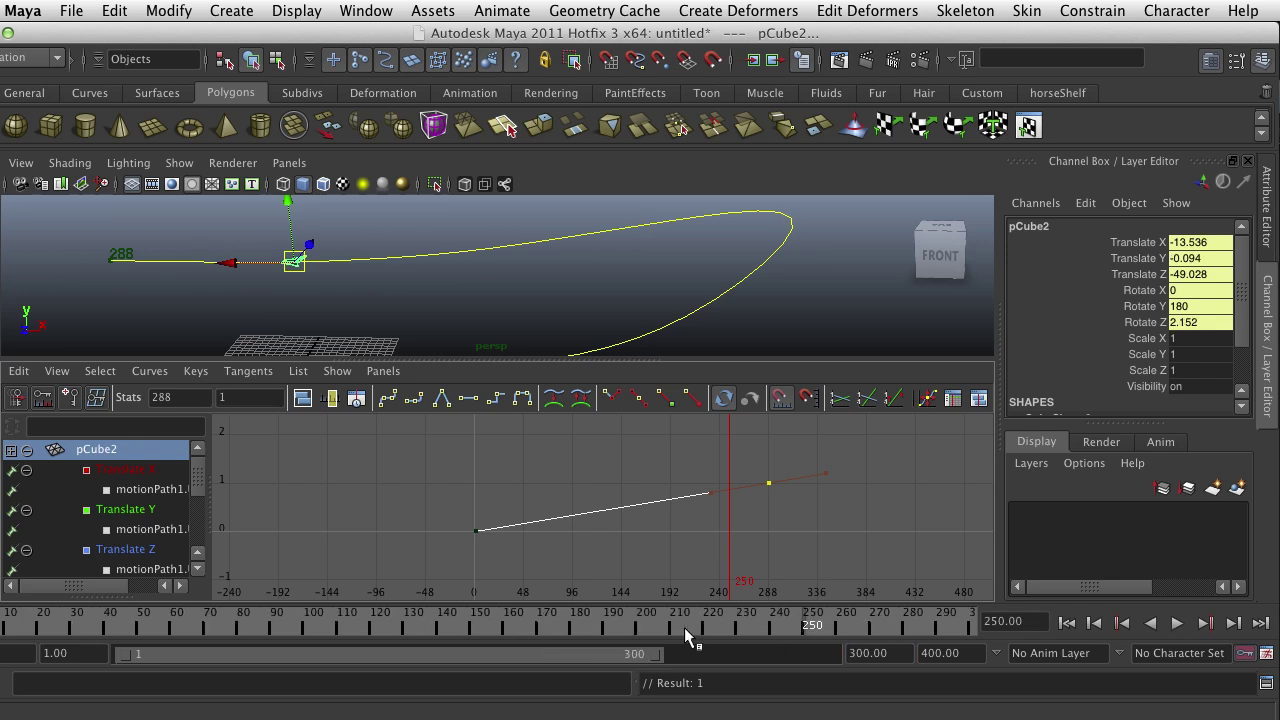
{"action": "key", "text": "alt+v"}
{"action": "left_click_drag", "start_coordinate": [871, 625], "coordinate": [326, 627]}
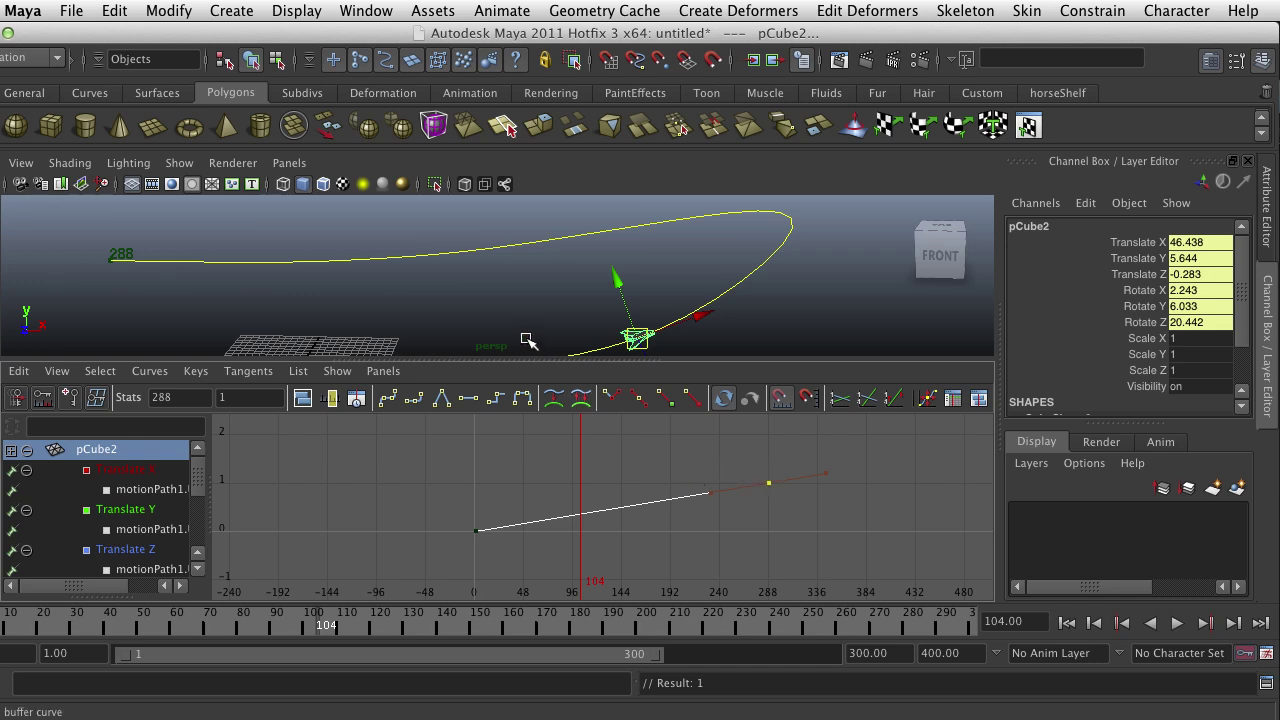
Give the timing keys at frames 0 and 288 flat tangents, then maximize the perspective view.
{"action": "key", "text": "f"}
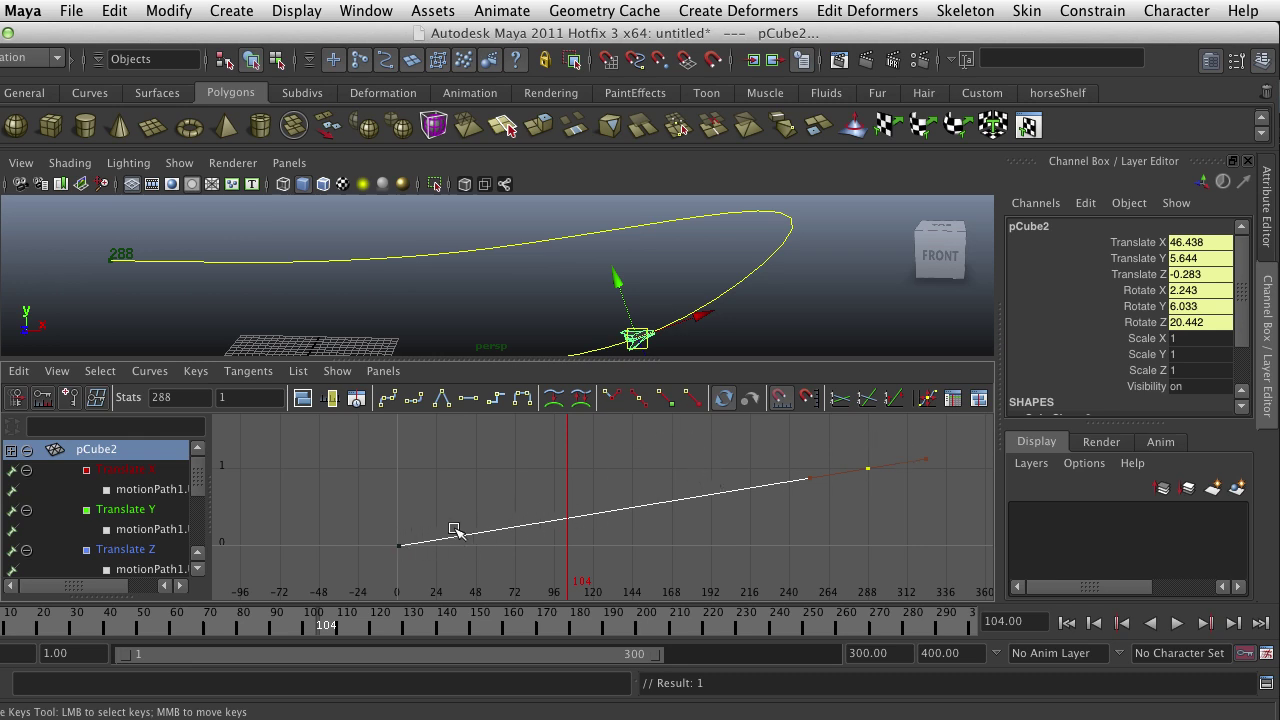
{"action": "left_click_drag", "start_coordinate": [390, 520], "coordinate": [414, 561]}
{"action": "left_click_drag", "start_coordinate": [450, 504], "coordinate": [338, 600]}
{"action": "left_click", "coordinate": [468, 398]}
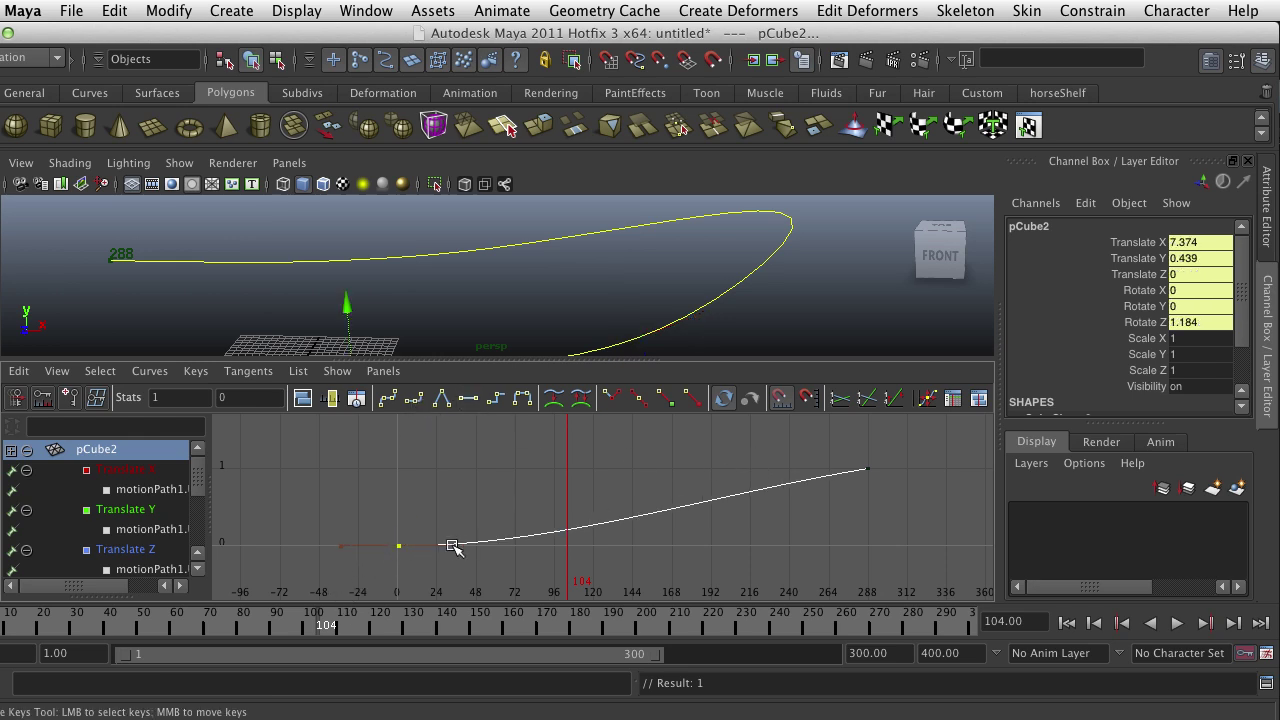
{"action": "left_click_drag", "start_coordinate": [893, 457], "coordinate": [815, 503]}
{"action": "left_click", "coordinate": [468, 398]}
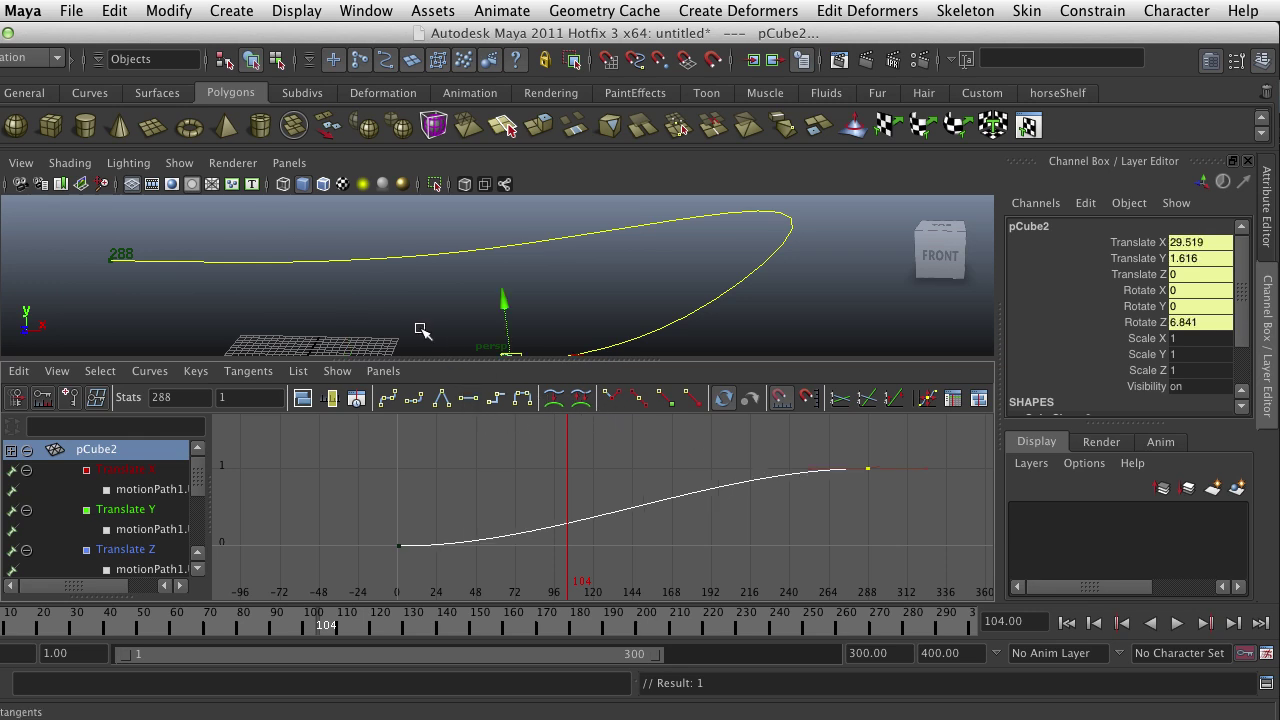
{"action": "key", "text": "space"}
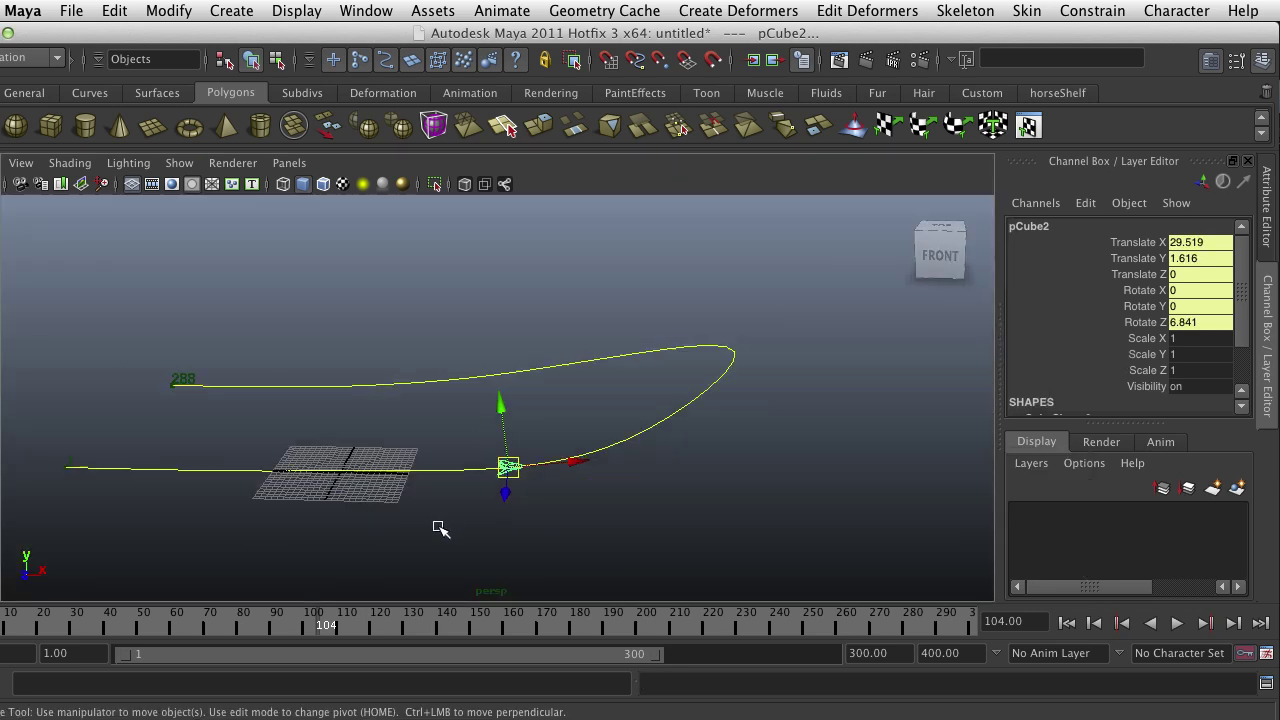
{"action": "right_click_drag", "start_coordinate": [432, 524], "coordinate": [800, 560], "text": "alt"}
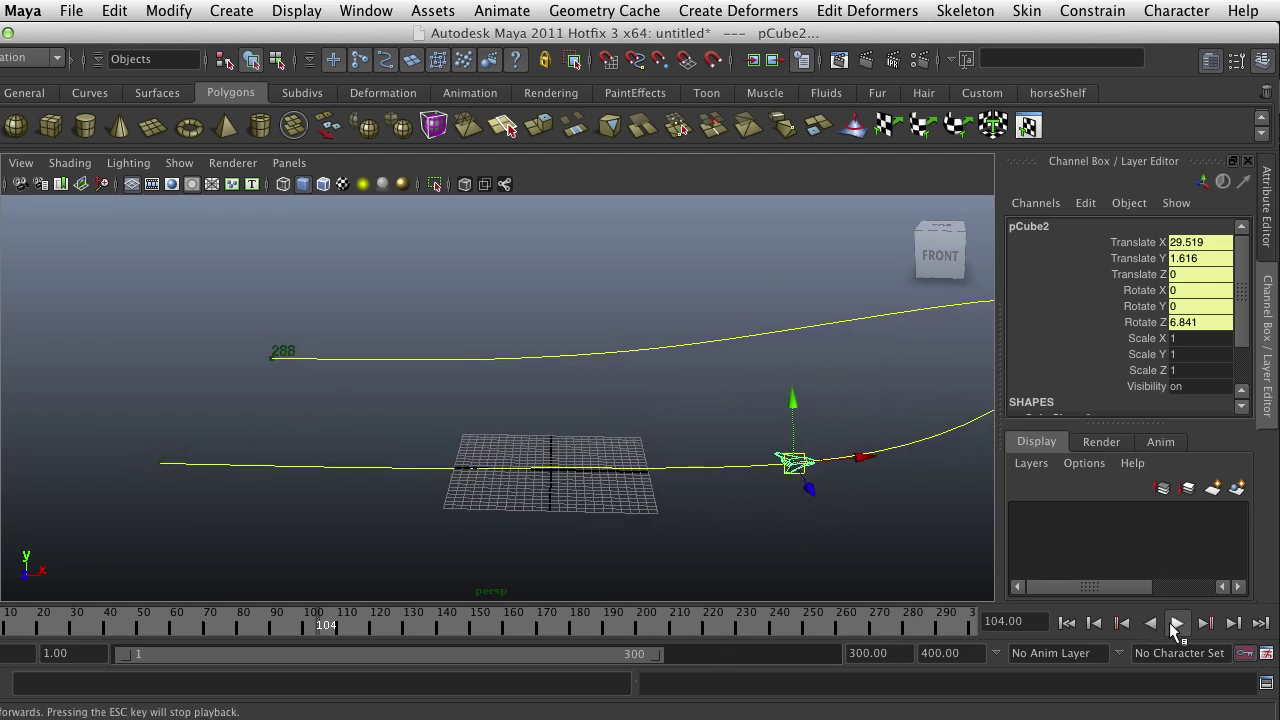
{"action": "left_click", "coordinate": [1176, 623]}
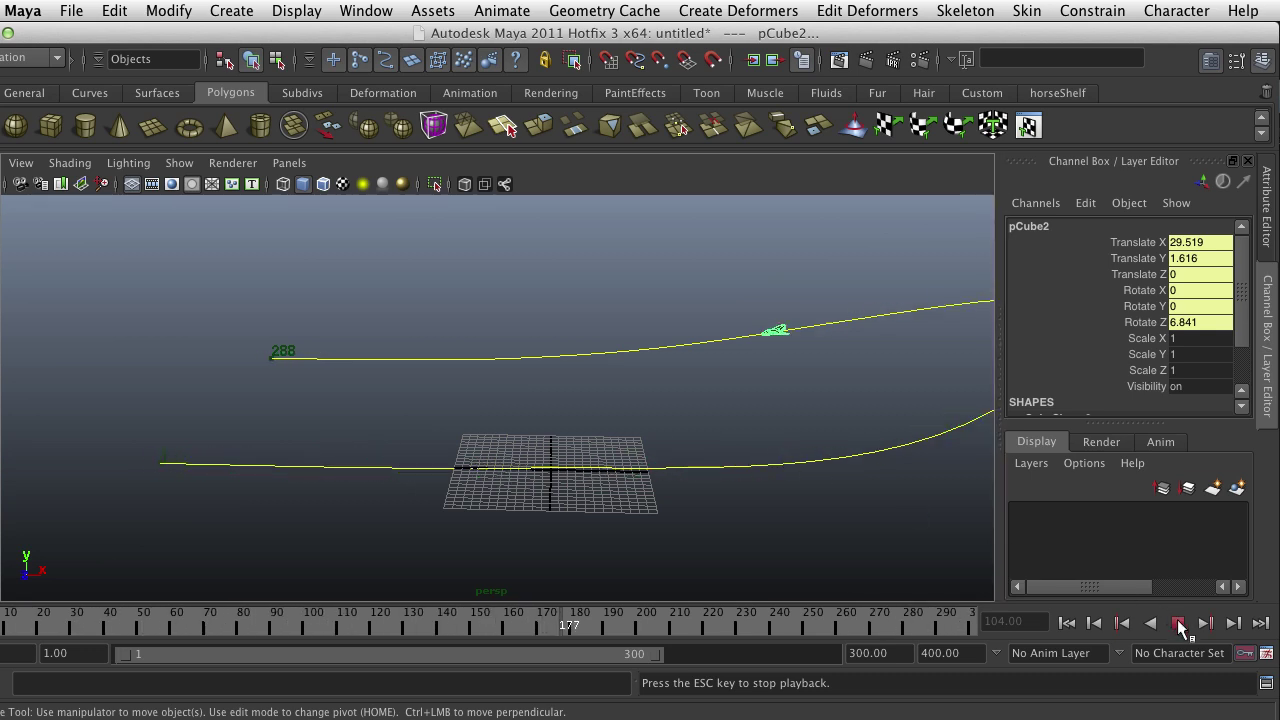
{"action": "left_click", "coordinate": [1177, 622]}
{"action": "left_click_drag", "start_coordinate": [480, 623], "coordinate": [15, 623]}
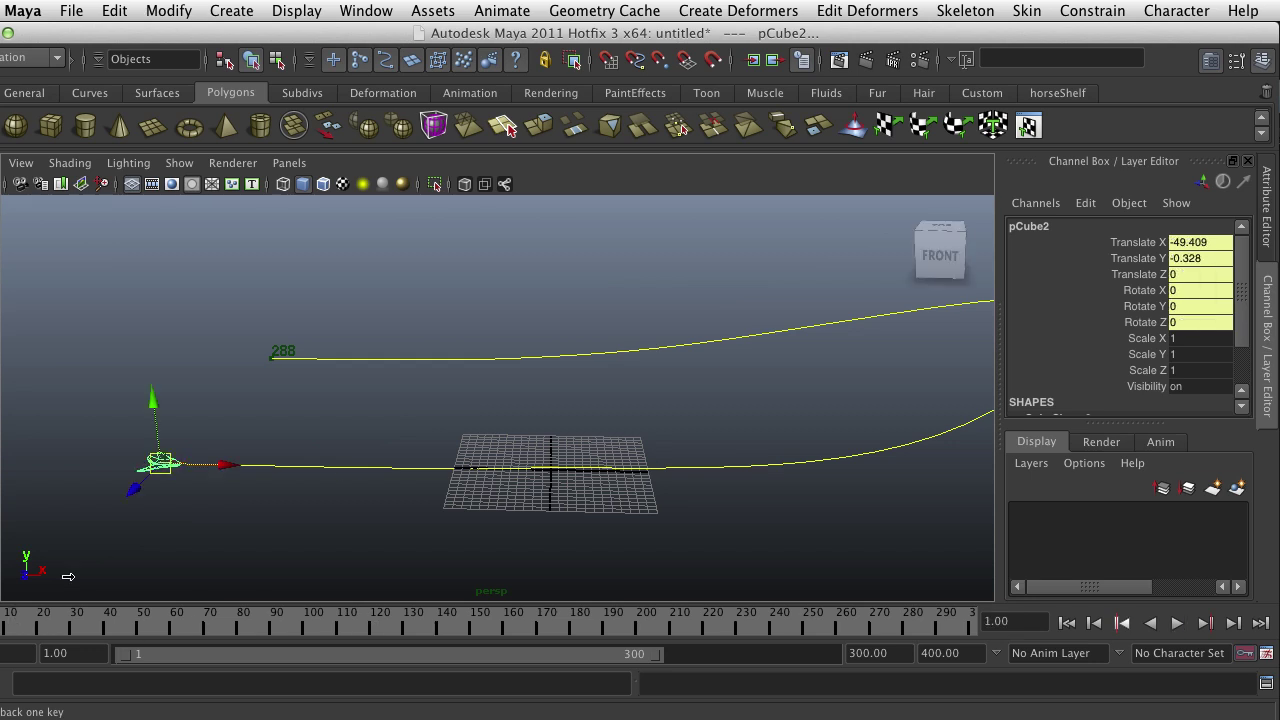
{"action": "left_click_drag", "start_coordinate": [374, 459], "coordinate": [466, 455], "text": "alt"}
{"action": "left_click_drag", "start_coordinate": [10, 633], "coordinate": [311, 646]}
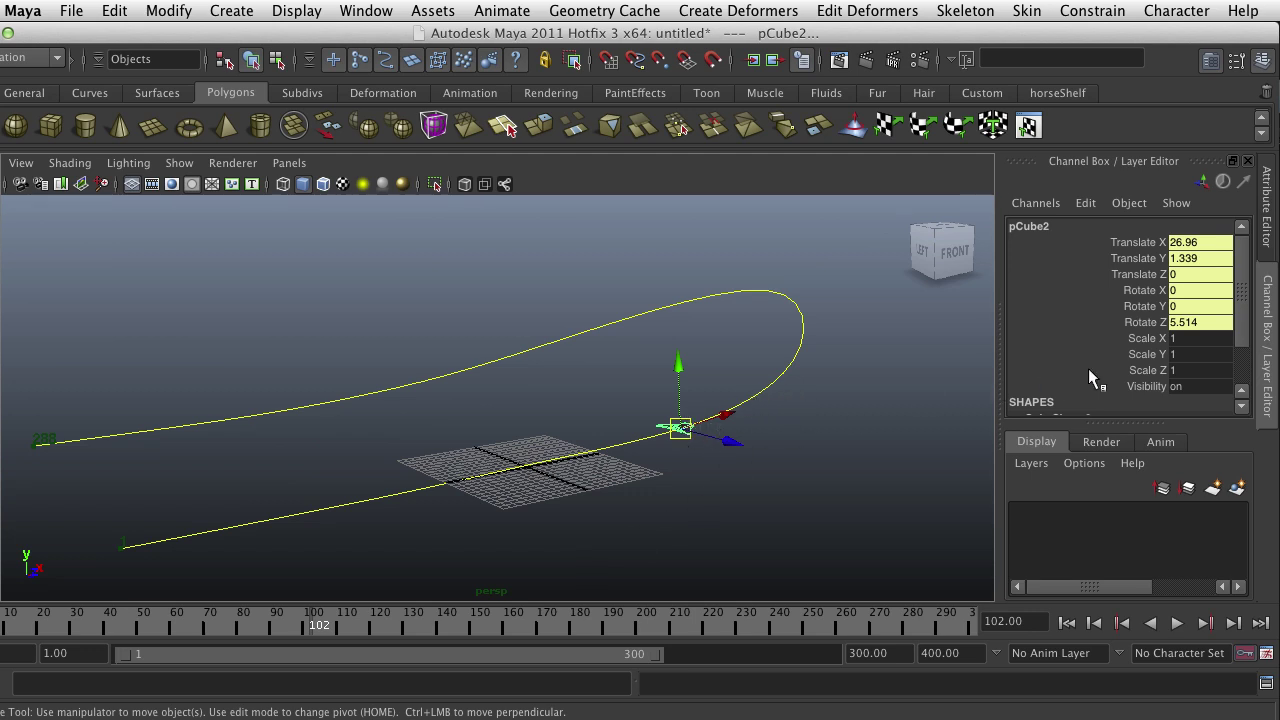
Select motionPath1's Front Twist attribute and test-twist the plane in the viewport.
{"action": "scroll", "coordinate": [1081, 360], "scroll_direction": "down", "scroll_amount": 4}
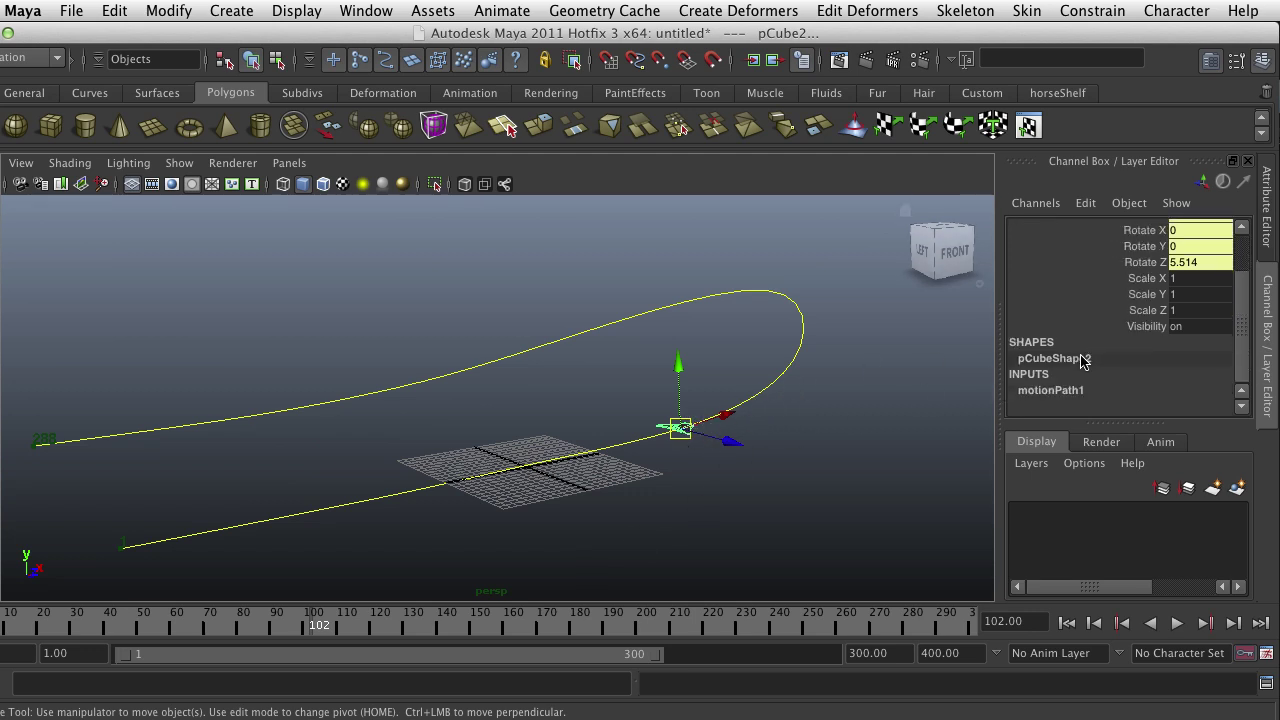
{"action": "left_click", "coordinate": [1057, 390]}
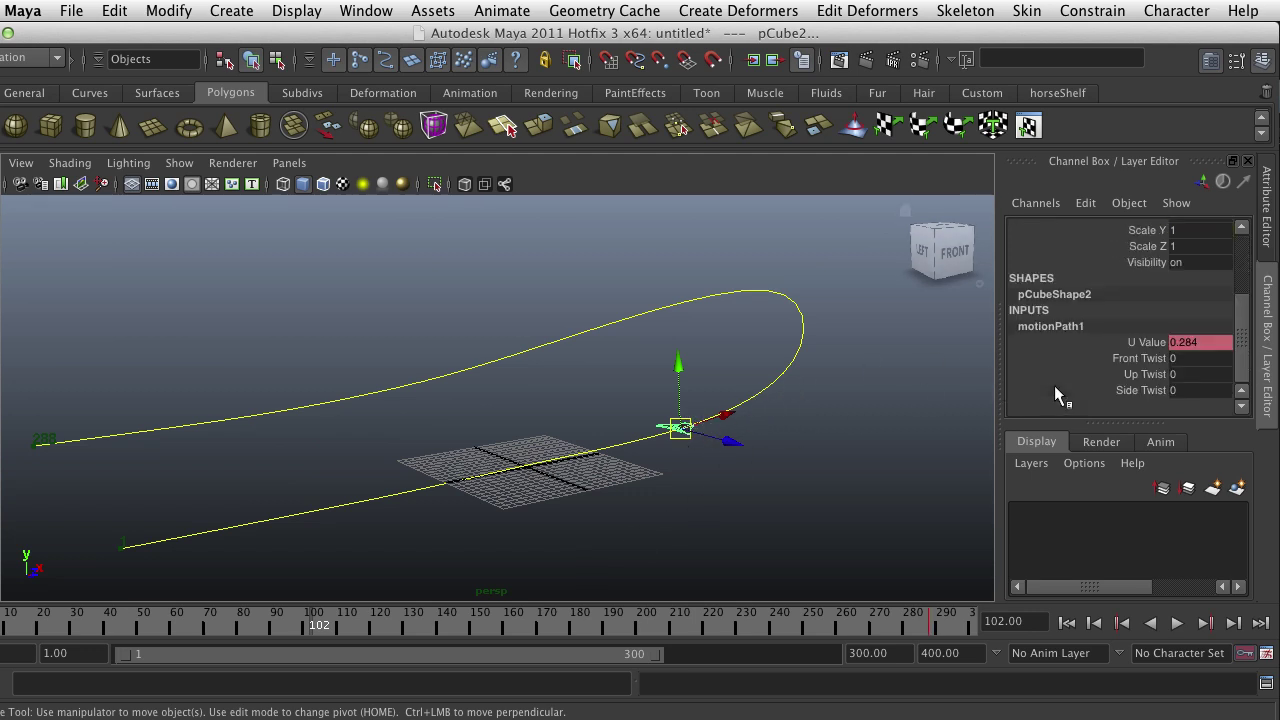
{"action": "left_click", "coordinate": [1131, 358]}
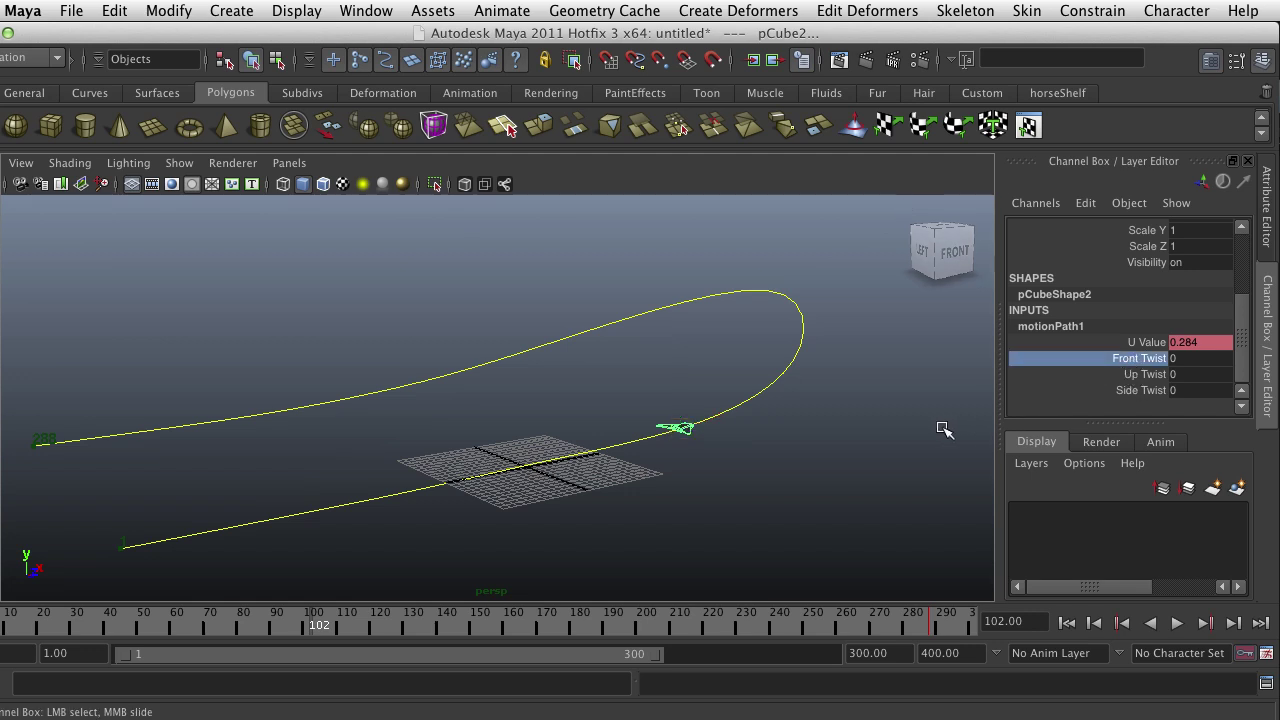
{"action": "middle_click_drag", "start_coordinate": [866, 429], "coordinate": [863, 457]}
{"action": "middle_click_drag", "start_coordinate": [871, 414], "coordinate": [909, 437]}
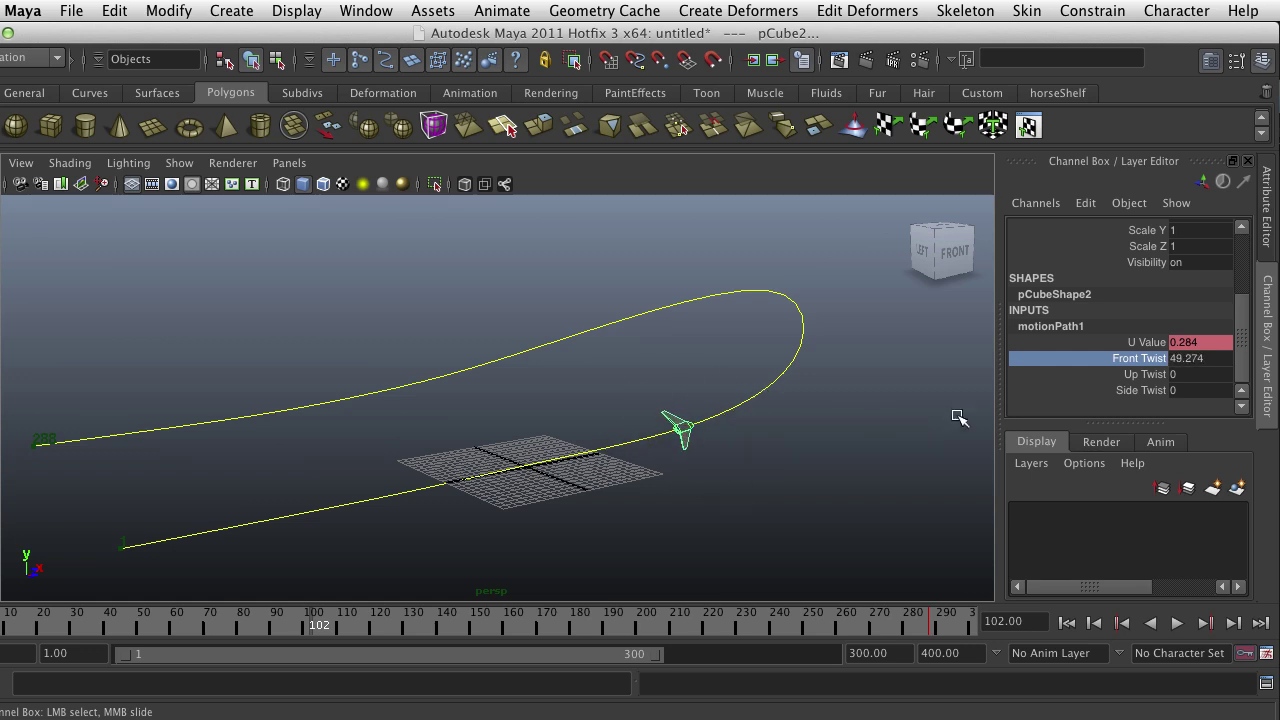
Set Front Twist to 0, key it at frame 102, and play the animation.
{"action": "double_click", "coordinate": [1205, 358]}
{"action": "type", "text": "0"}
{"action": "key", "text": "Return"}
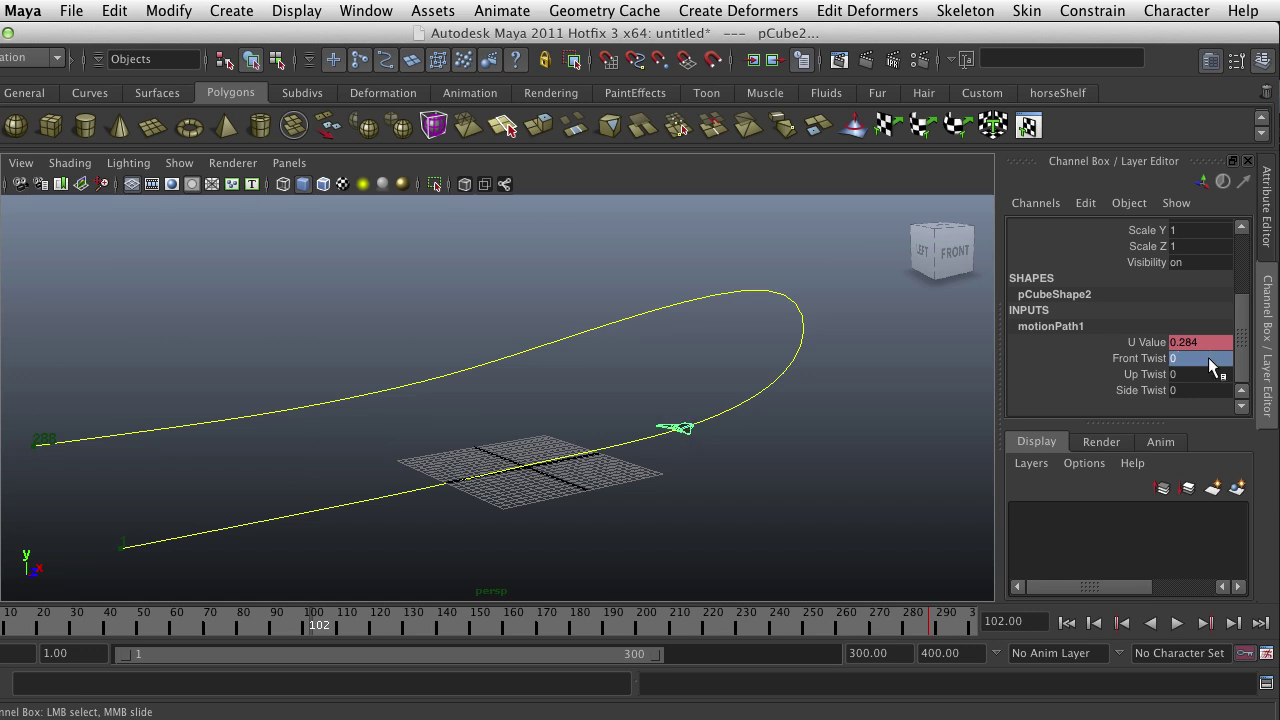
{"action": "right_click", "coordinate": [1139, 356]}
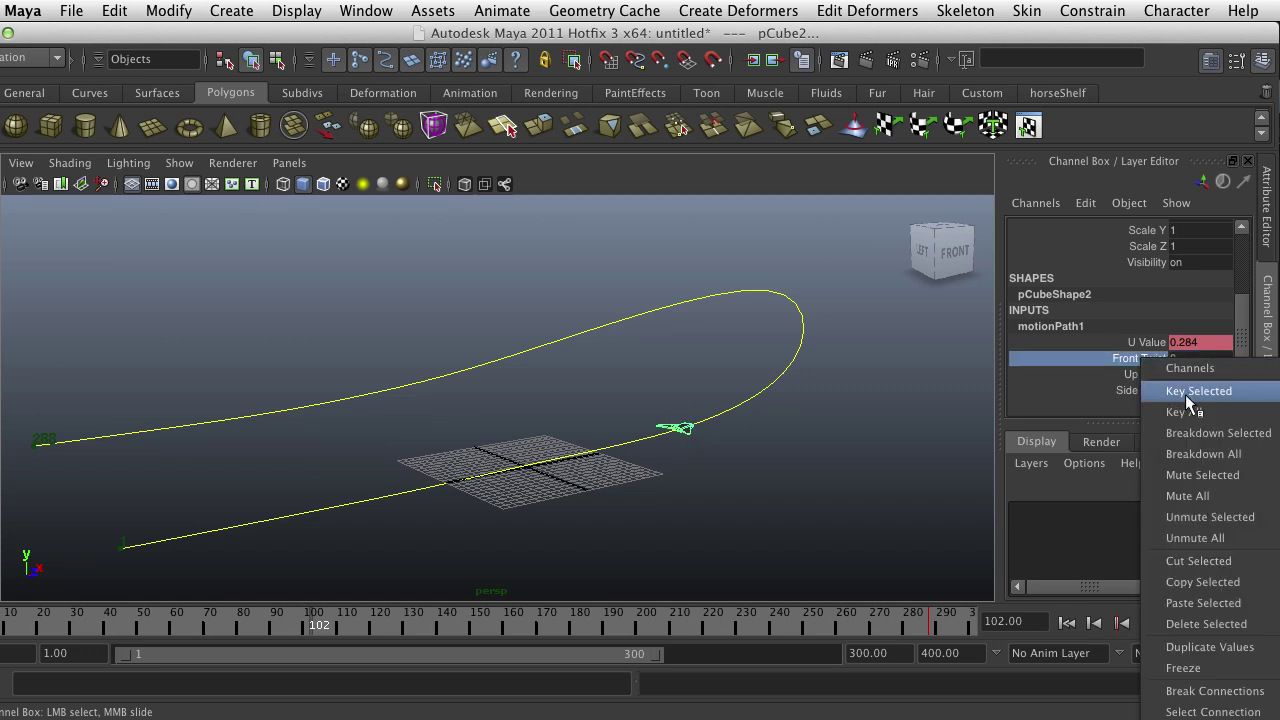
{"action": "left_click", "coordinate": [1185, 394]}
{"action": "key", "text": "alt+v"}
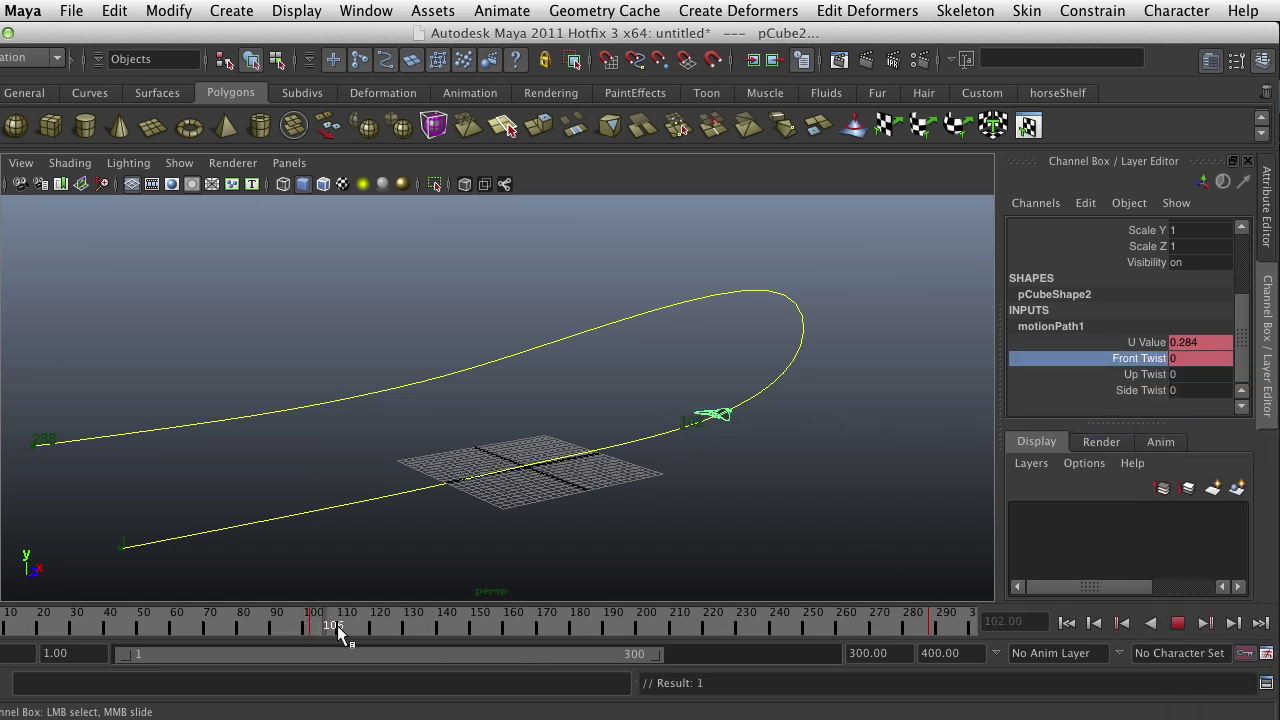
Key Front Twist near frame 186, then bank the plane to -97.403 at frame 138.
{"action": "left_click_drag", "start_coordinate": [583, 637], "coordinate": [593, 640]}
{"action": "right_click_drag", "start_coordinate": [1136, 357], "coordinate": [1155, 390]}
{"action": "left_click_drag", "start_coordinate": [331, 615], "coordinate": [438, 624]}
{"action": "middle_click_drag", "start_coordinate": [862, 401], "coordinate": [771, 411]}
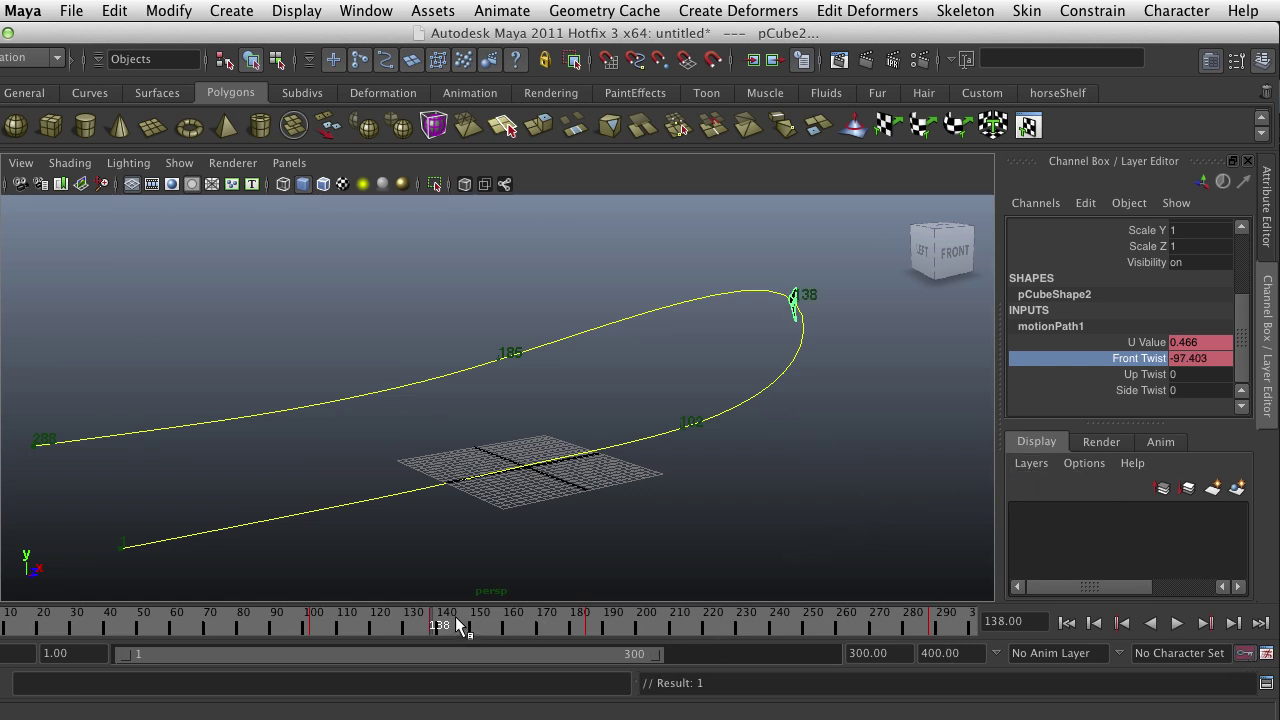
Key Front Twist at 0 on frame 198, then roll the plane to about 308 at frame 209.
{"action": "mouse_move", "coordinate": [458, 625]}
{"action": "left_mouse_down"}
{"action": "mouse_move", "coordinate": [208, 632]}
{"action": "mouse_move", "coordinate": [443, 657]}
{"action": "mouse_move", "coordinate": [699, 636]}
{"action": "mouse_move", "coordinate": [639, 637]}
{"action": "left_mouse_up"}
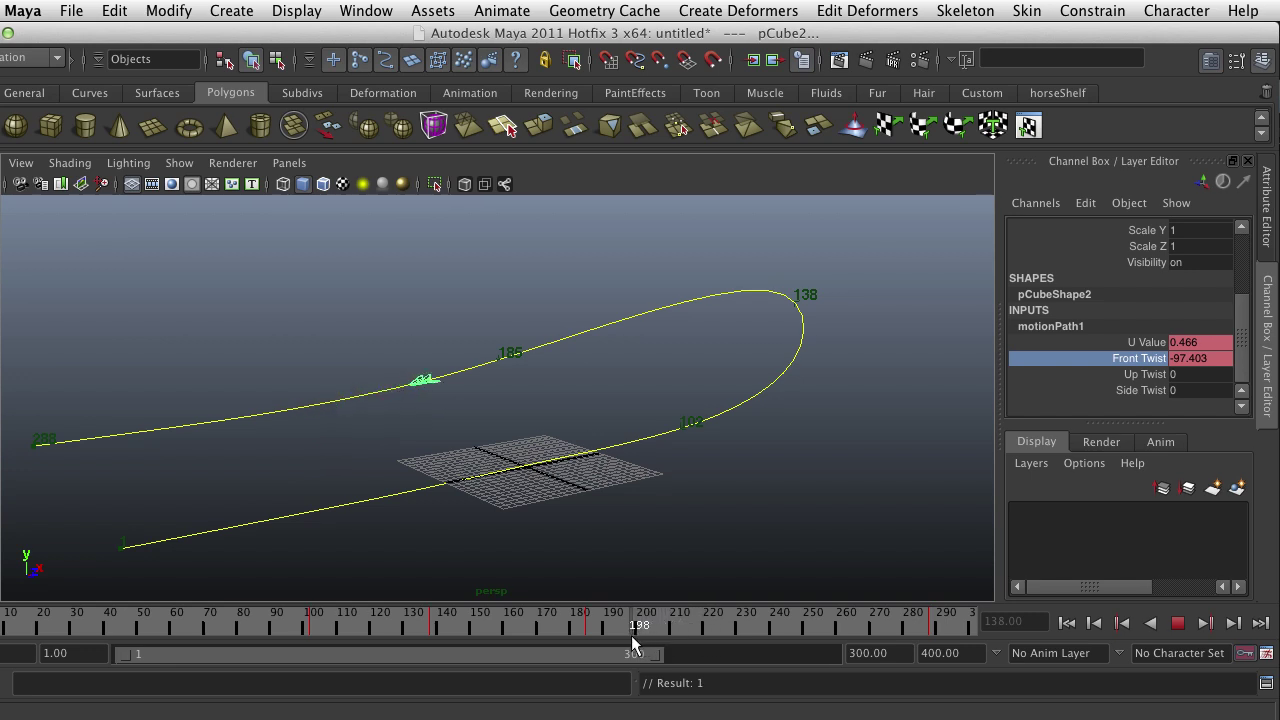
{"action": "left_click_drag", "start_coordinate": [636, 640], "coordinate": [634, 636]}
{"action": "right_click_drag", "start_coordinate": [1128, 368], "coordinate": [1165, 400]}
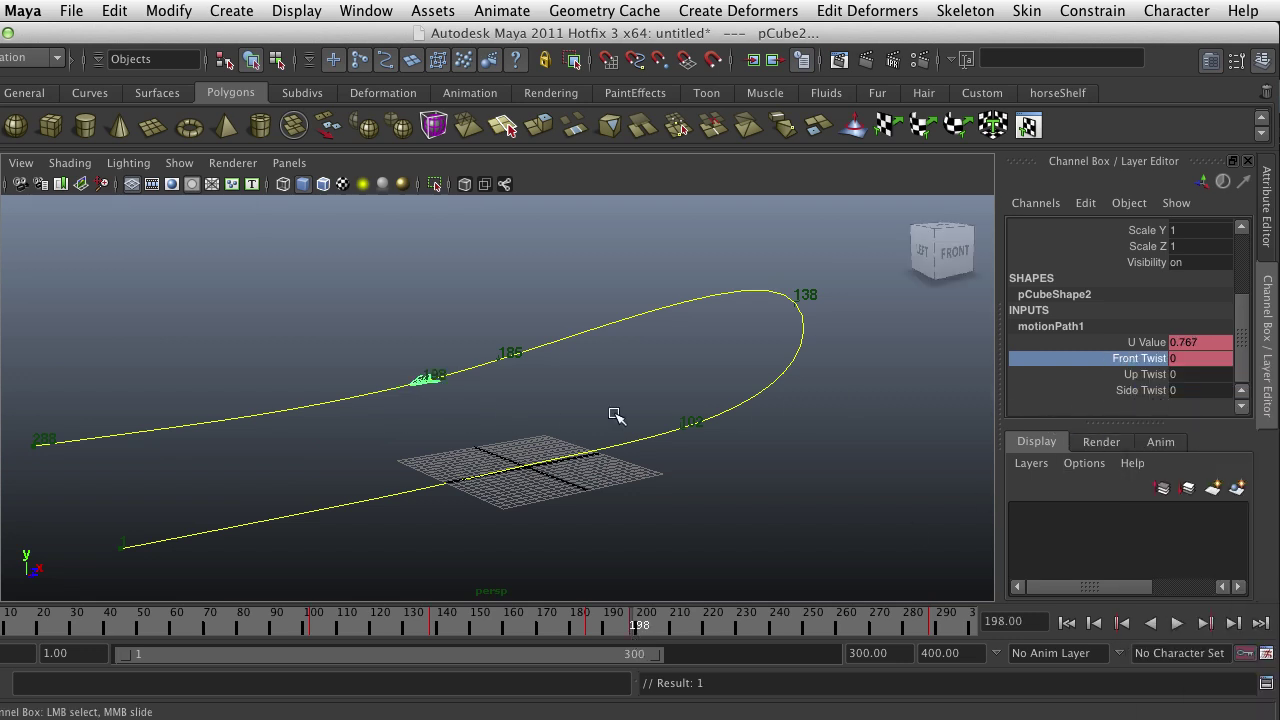
{"action": "left_click_drag", "start_coordinate": [640, 629], "coordinate": [674, 629]}
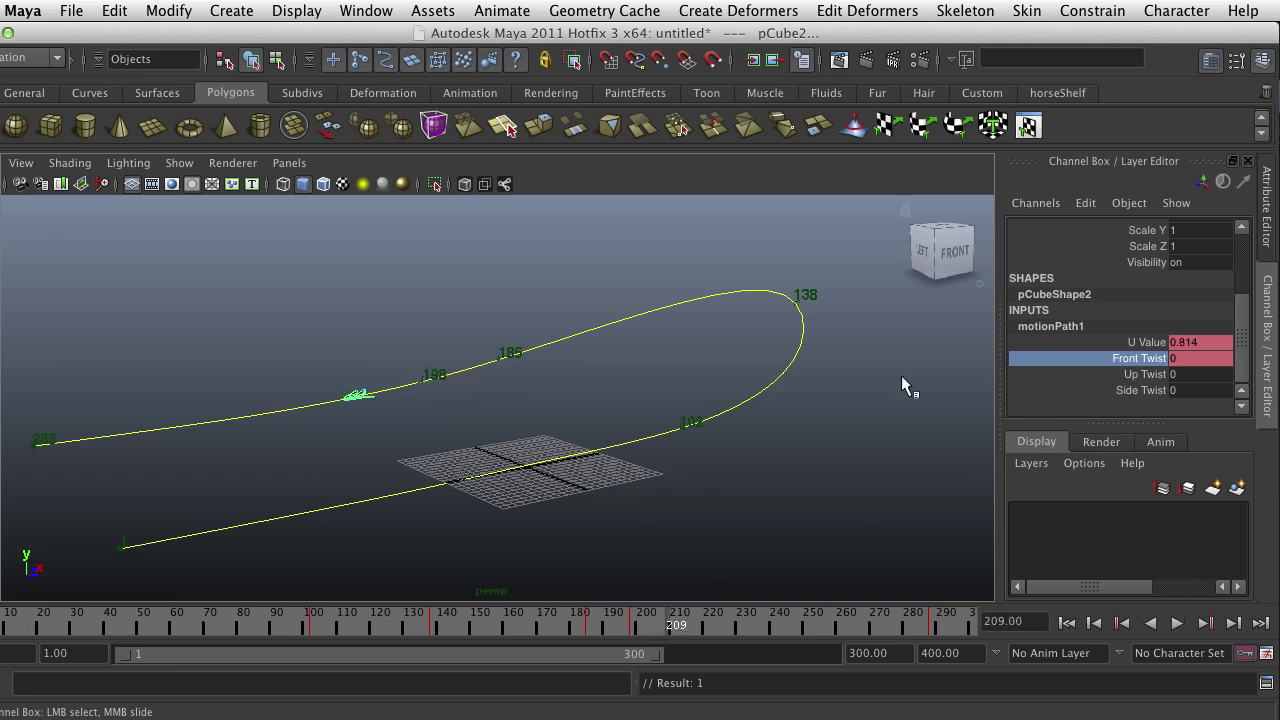
{"action": "middle_click_drag", "start_coordinate": [873, 382], "coordinate": [1000, 414]}
Set Front Twist to 360 at frame 209 and scrub frames 195–198 to check the roll.
{"action": "double_click", "coordinate": [1195, 358]}
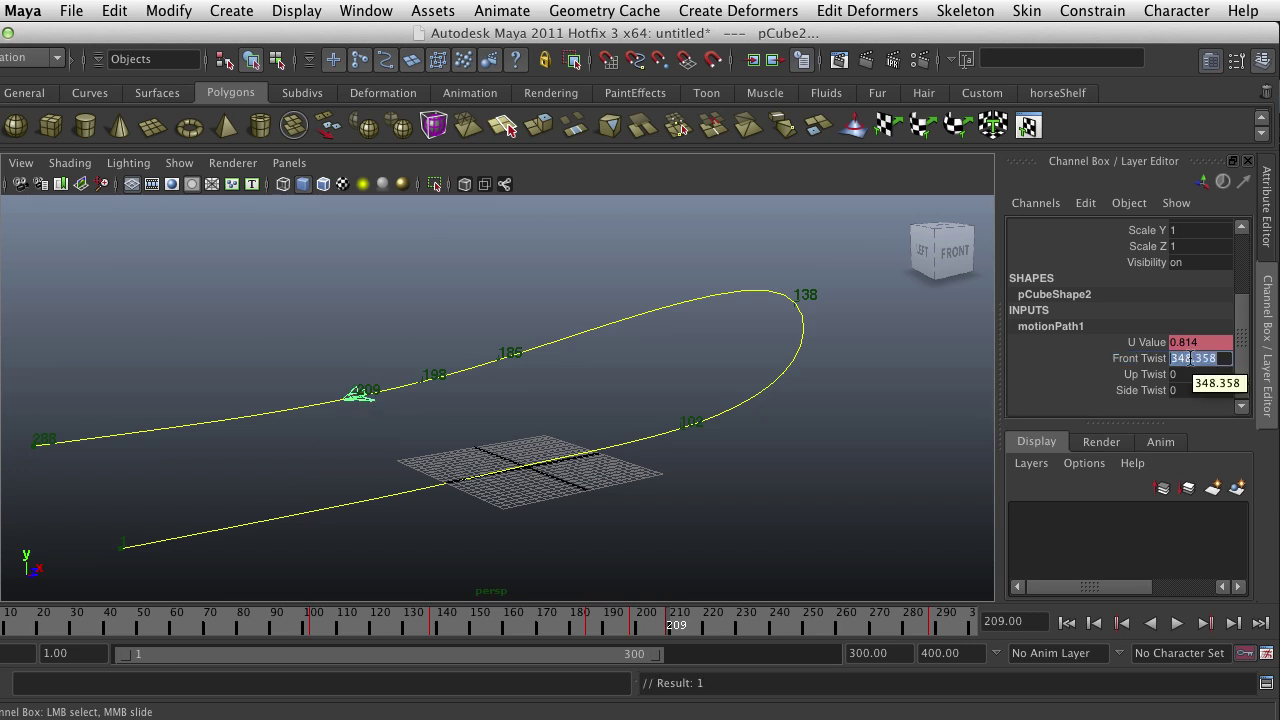
{"action": "type", "text": "360"}
{"action": "key", "text": "Return"}
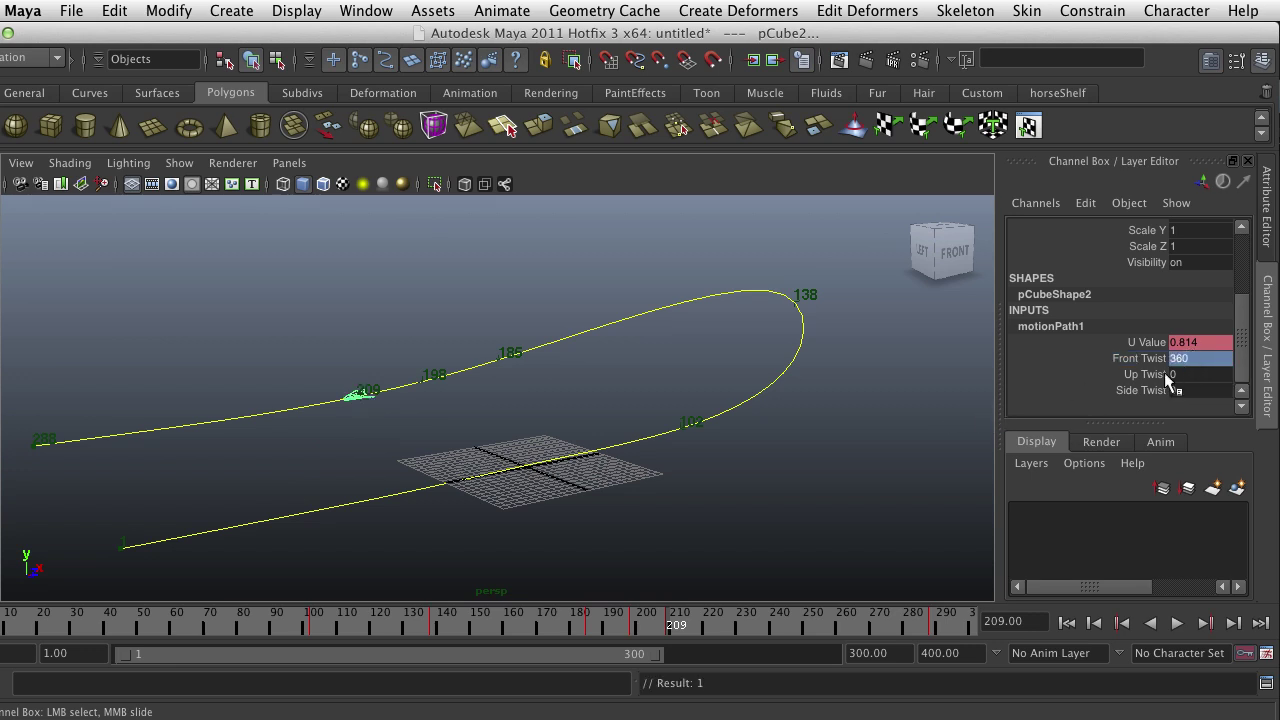
{"action": "mouse_move", "coordinate": [677, 624]}
{"action": "left_mouse_down"}
{"action": "mouse_move", "coordinate": [545, 638]}
{"action": "mouse_move", "coordinate": [679, 636]}
{"action": "left_mouse_up"}
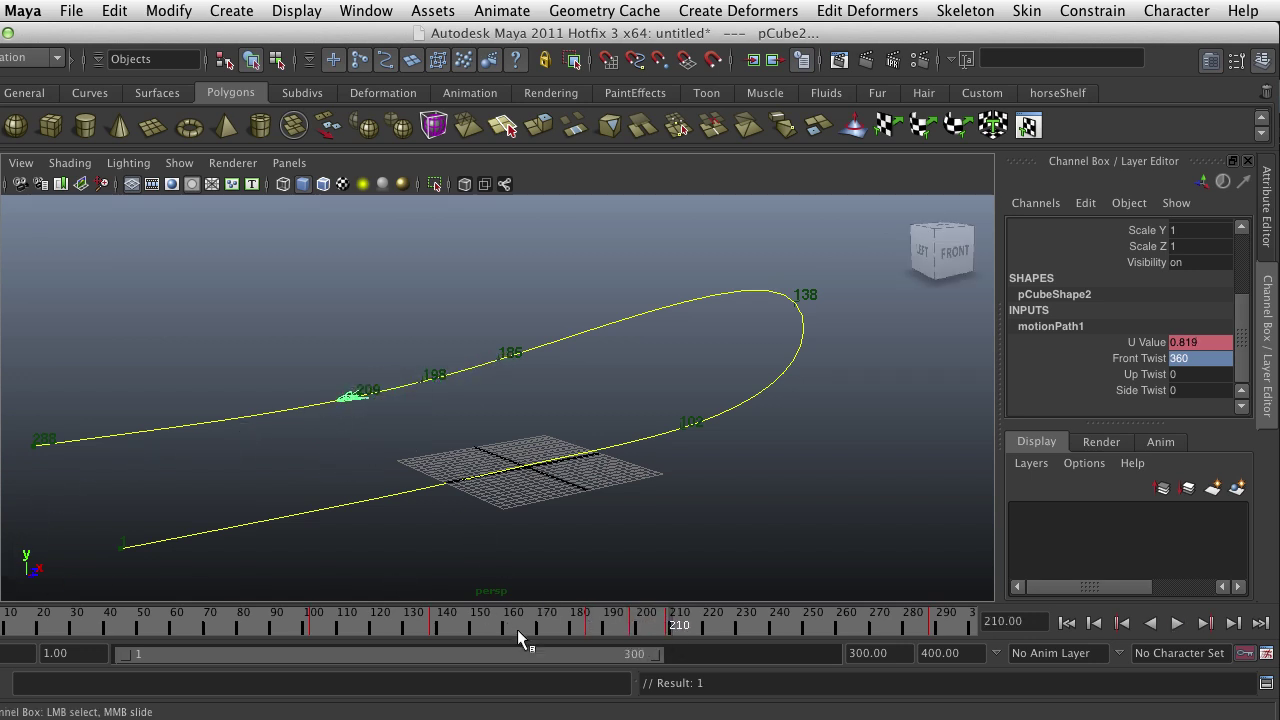
{"action": "left_click_drag", "start_coordinate": [622, 632], "coordinate": [5, 632]}
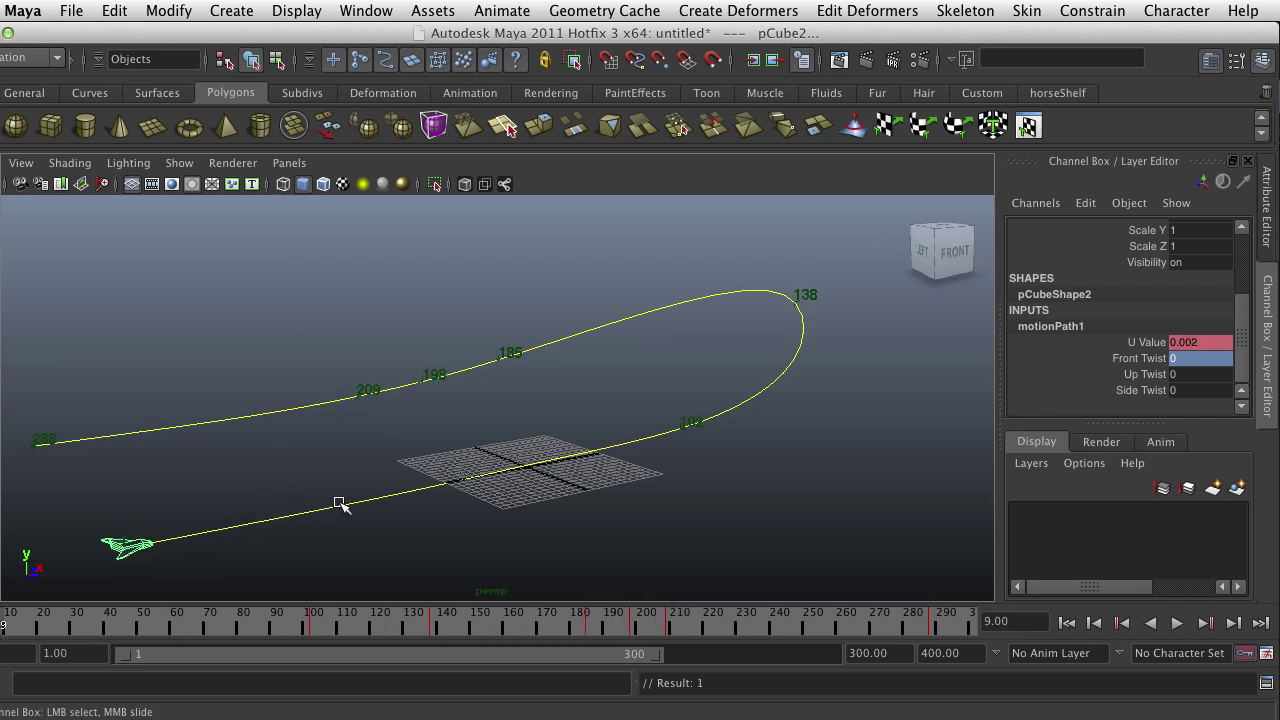
{"action": "left_click", "coordinate": [1145, 390]}
{"action": "middle_click_drag", "start_coordinate": [860, 476], "coordinate": [885, 486]}
{"action": "key", "text": "ctrl+z"}
{"action": "left_click", "coordinate": [1145, 374]}
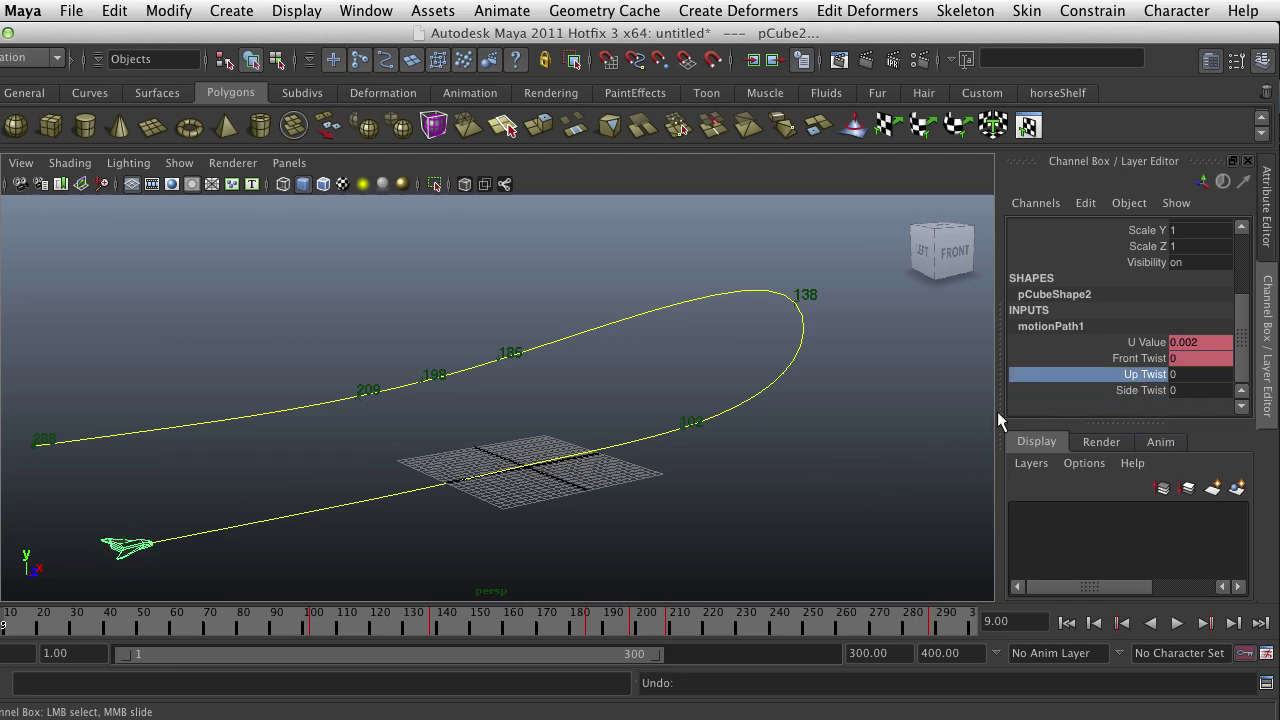
{"action": "mouse_move", "coordinate": [754, 486]}
{"action": "middle_mouse_down"}
{"action": "mouse_move", "coordinate": [880, 481]}
{"action": "mouse_move", "coordinate": [712, 509]}
{"action": "mouse_move", "coordinate": [985, 495]}
{"action": "mouse_move", "coordinate": [739, 497]}
{"action": "middle_mouse_up"}
{"action": "key", "text": "ctrl+z"}
{"action": "left_click", "coordinate": [1176, 622]}
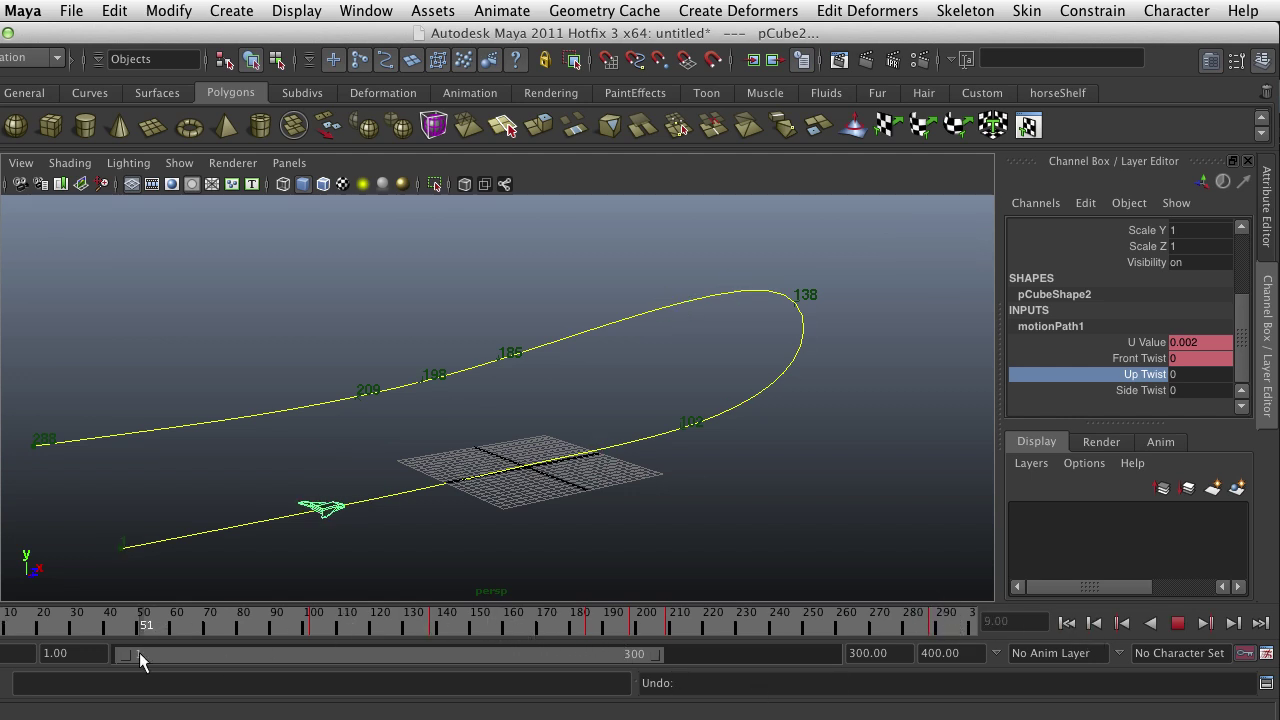
{"action": "key", "text": "alt+shift+v"}
{"action": "key", "text": "Escape"}
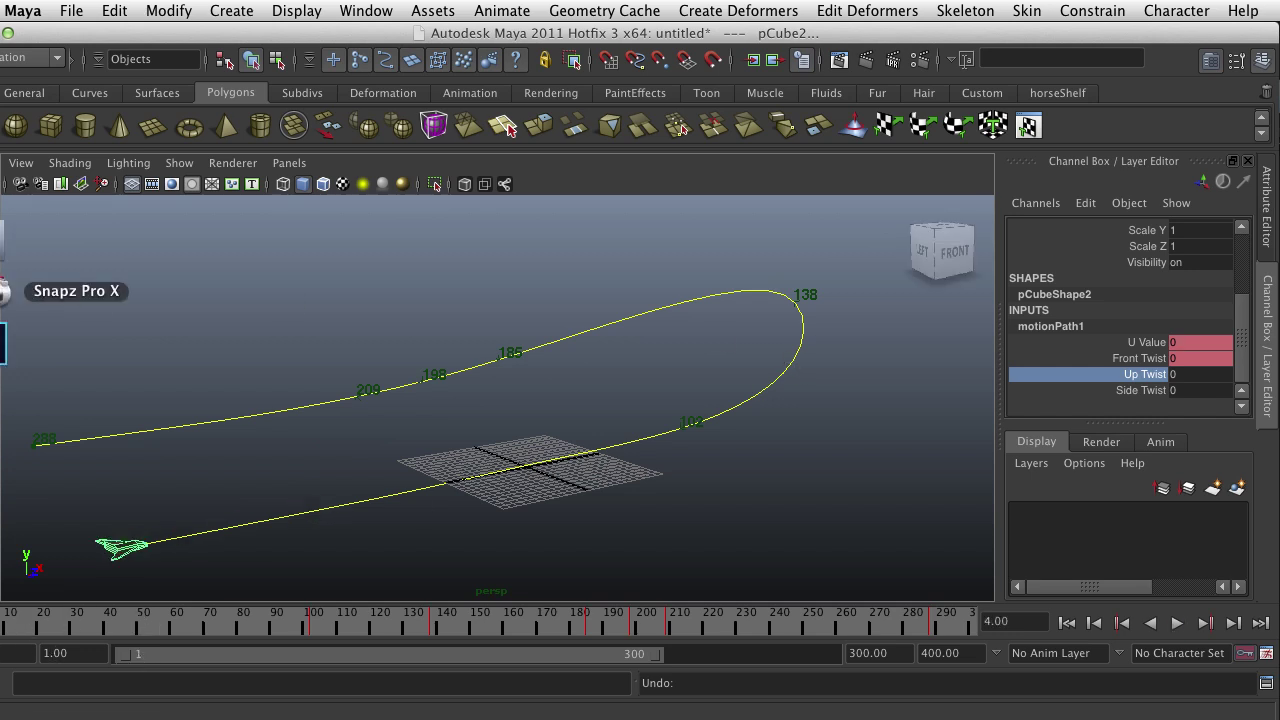